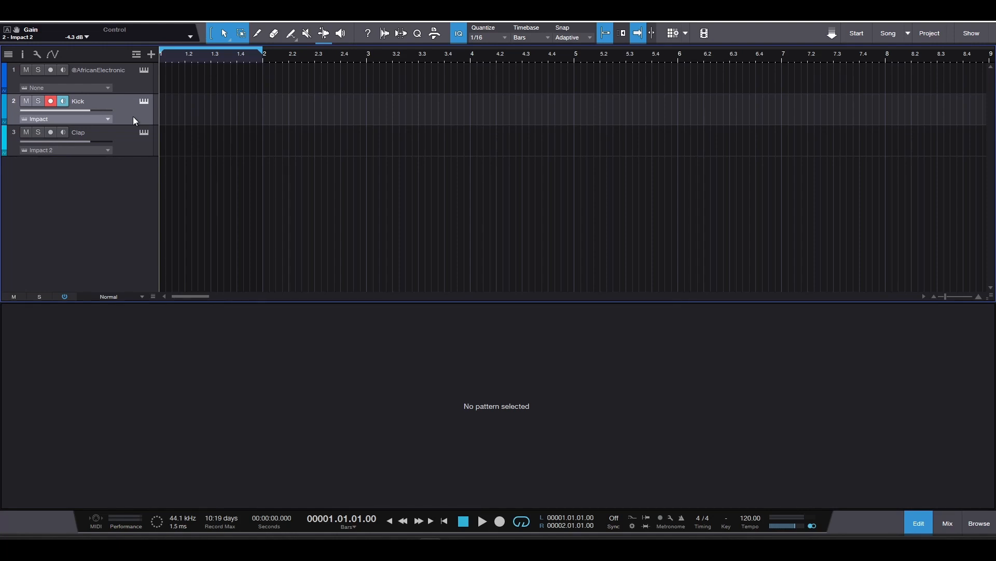
# - Create a pattern on the Kick track with hits on steps 1, 5, 9 and 13, and play it back
pyautogui.hotkey('ctrl', 'shift', 'p')
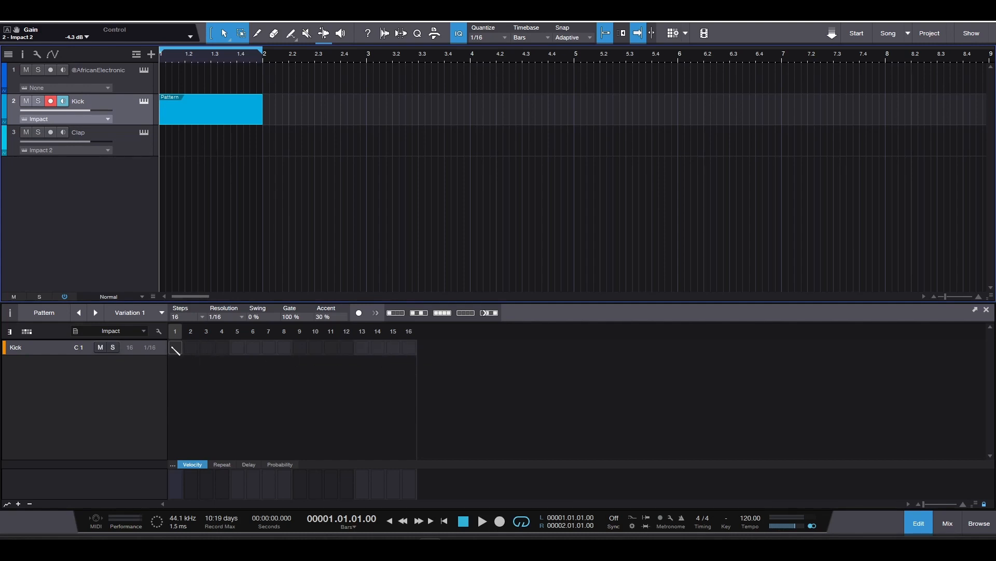
pyautogui.click(241, 317)
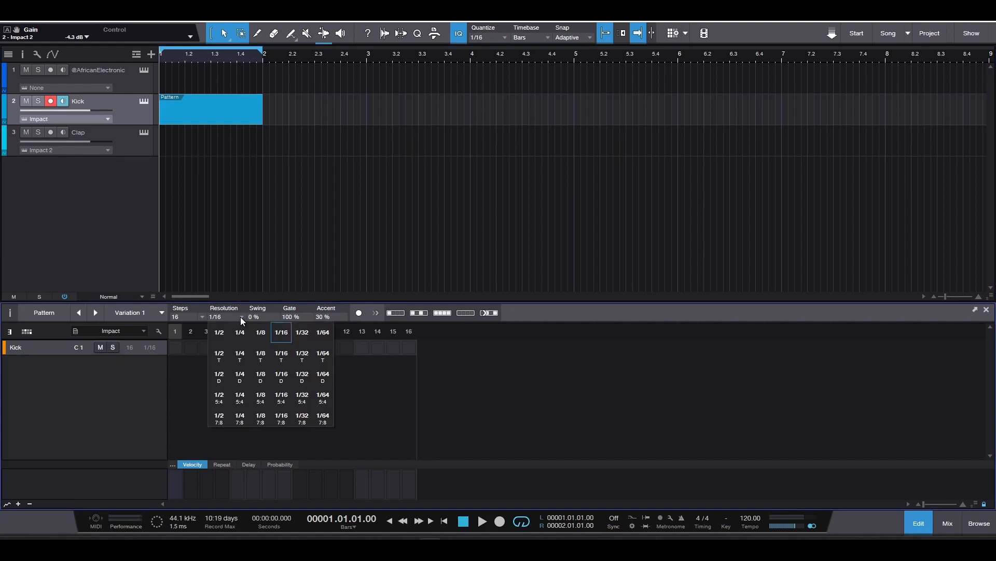
pyautogui.click(241, 317)
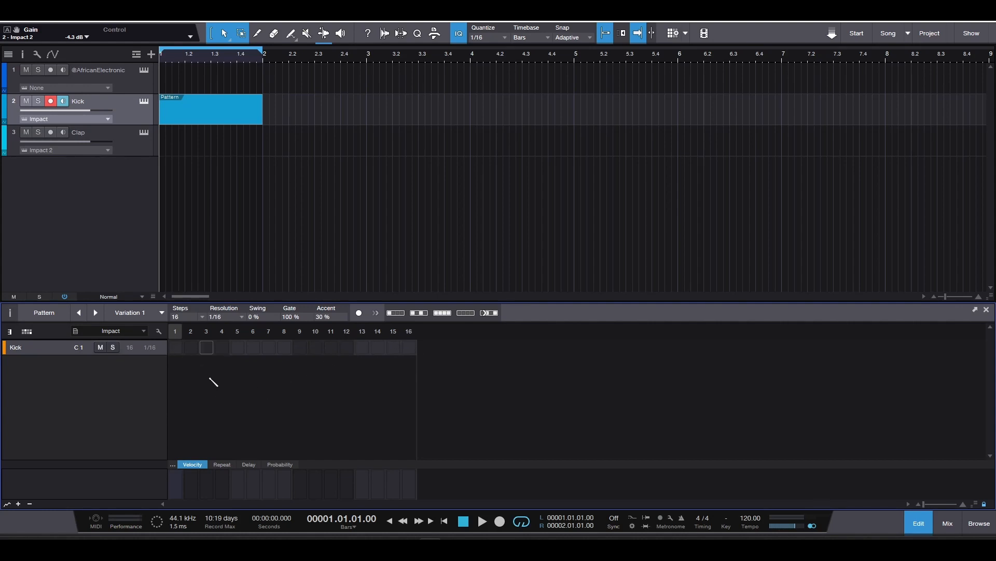
pyautogui.click(176, 347)
pyautogui.click(238, 347)
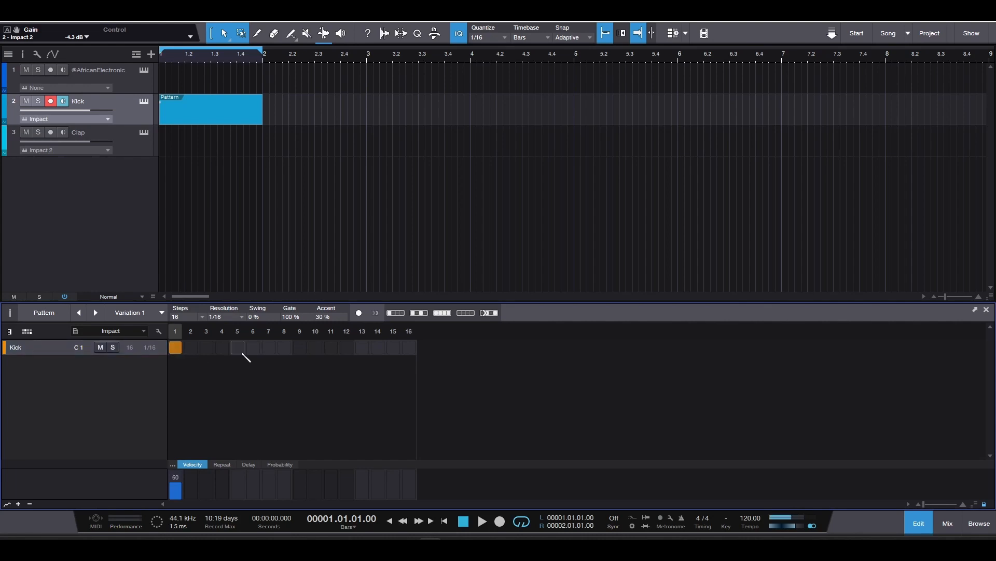
pyautogui.click(300, 347)
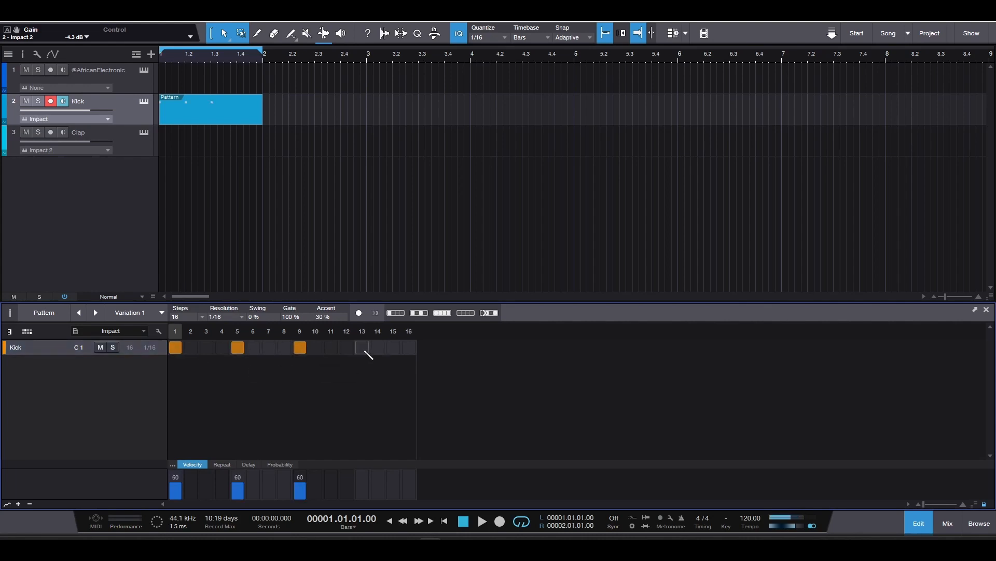
pyautogui.click(363, 347)
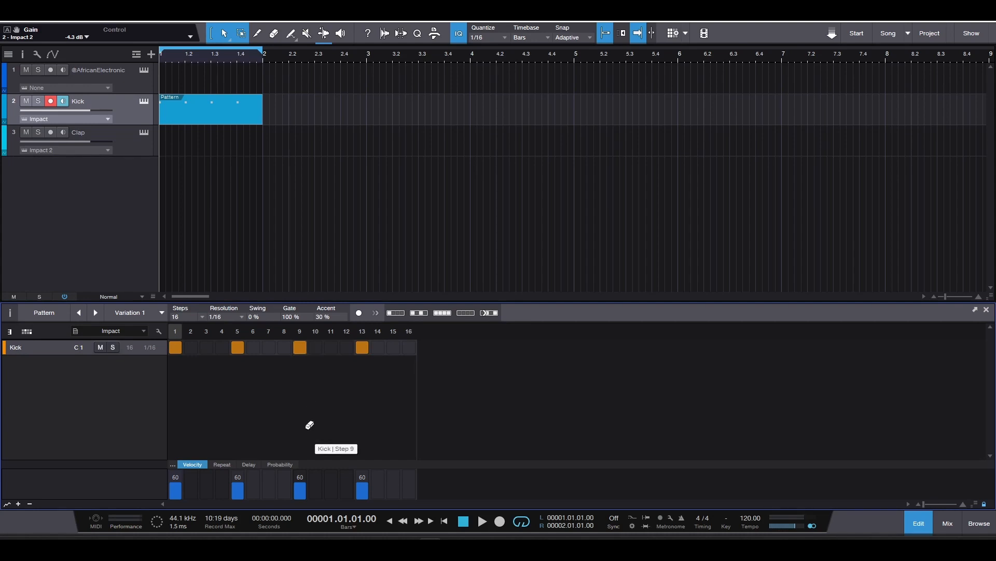
pyautogui.press('space')
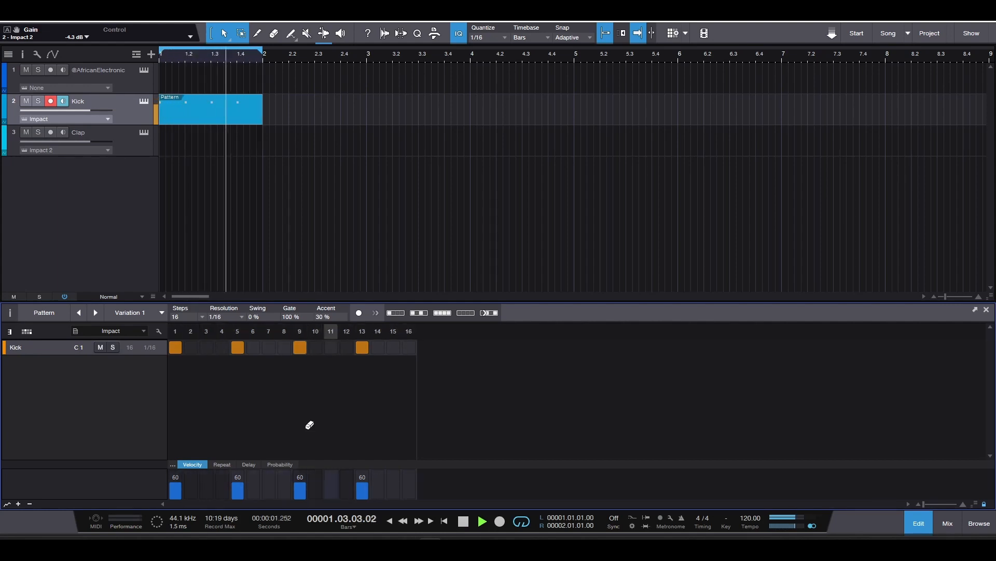
pyautogui.press('space')
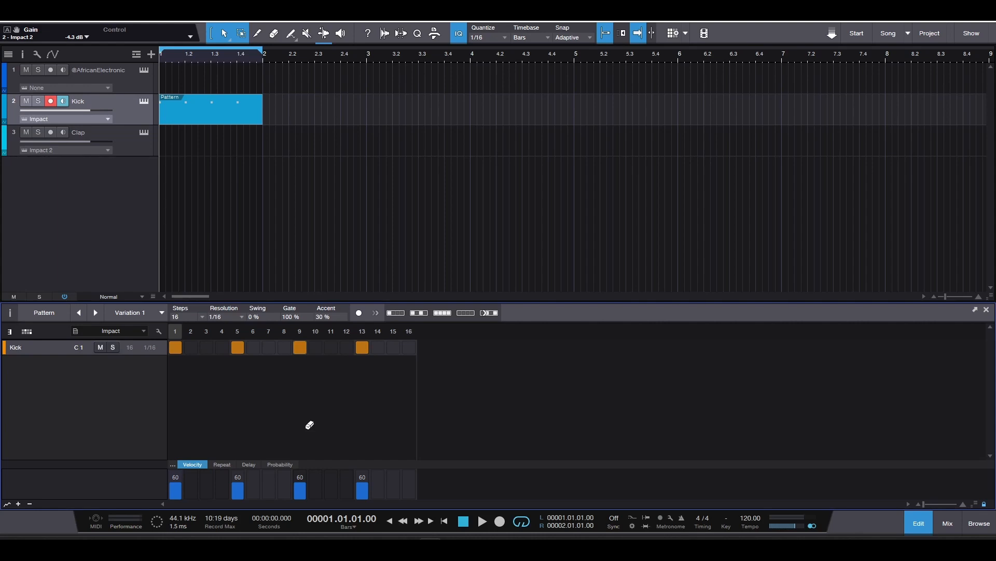
# - Create a pattern on the Clap track with hits on steps 5 and 13, and play it with the kick
pyautogui.click(138, 148)
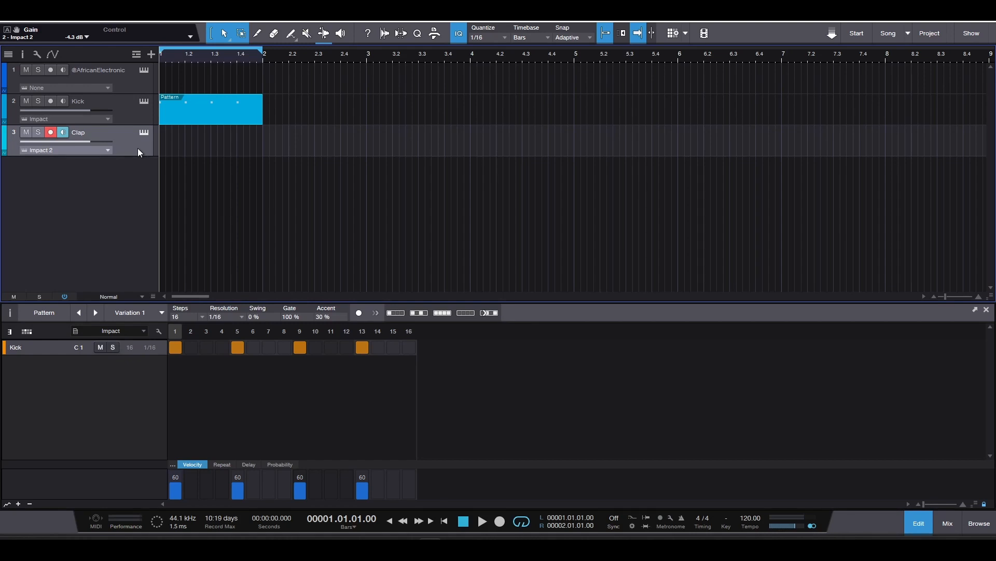
pyautogui.hotkey('ctrl', 'shift', 'p')
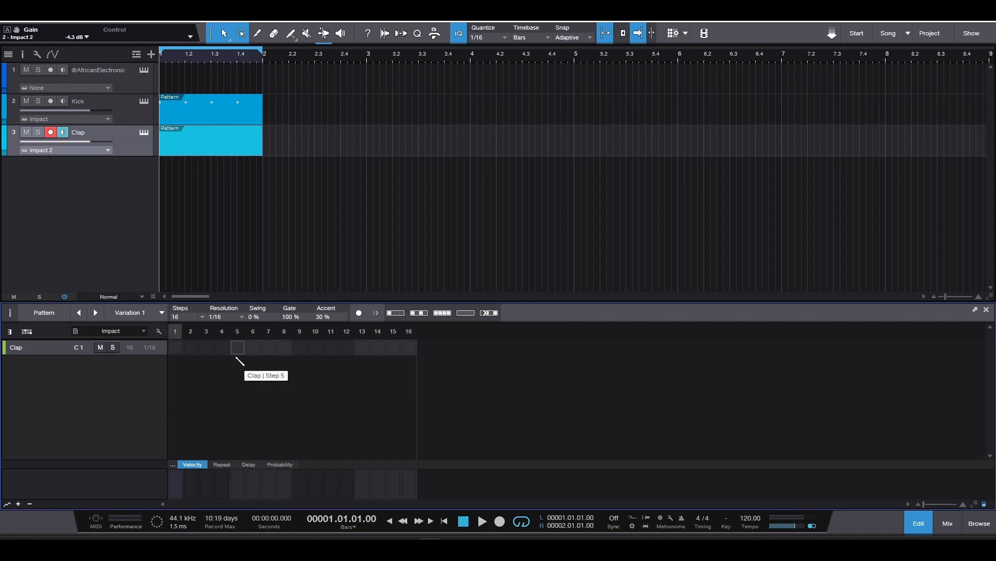
pyautogui.click(238, 347)
pyautogui.click(362, 347)
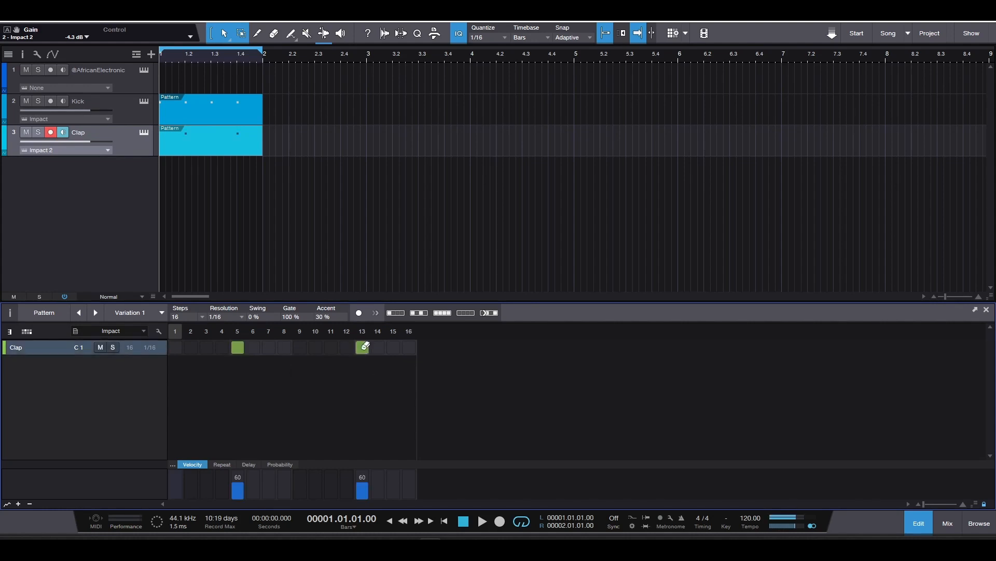
pyautogui.press('space')
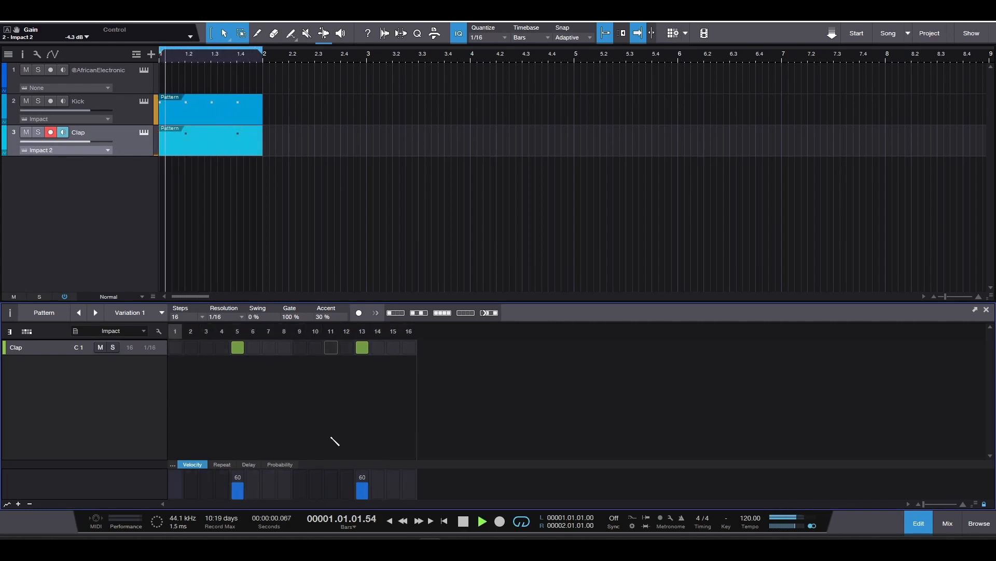
pyautogui.press('space')
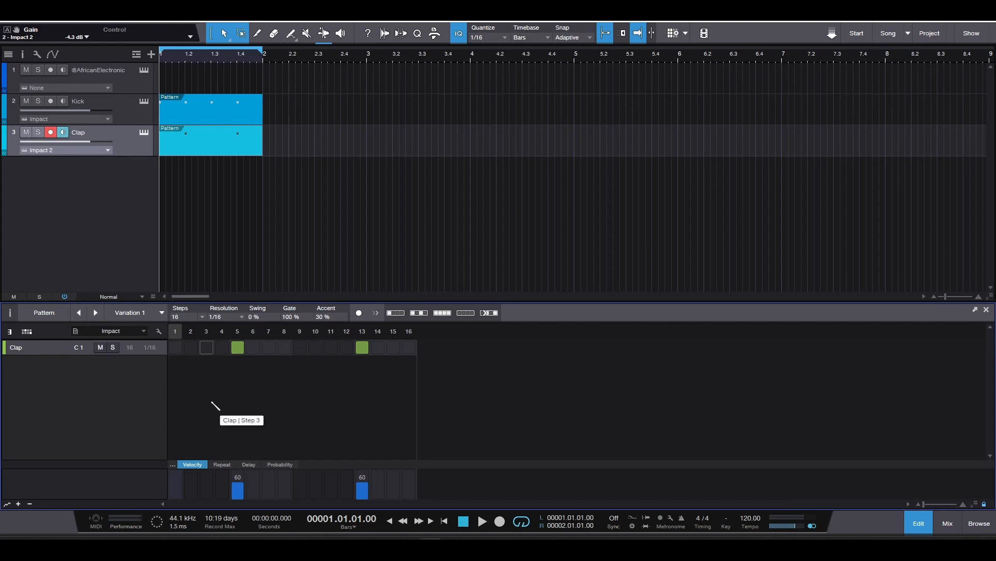
# - Show the clap pattern's variations list and rename the existing variation to Traditional House
pyautogui.click(14, 313)
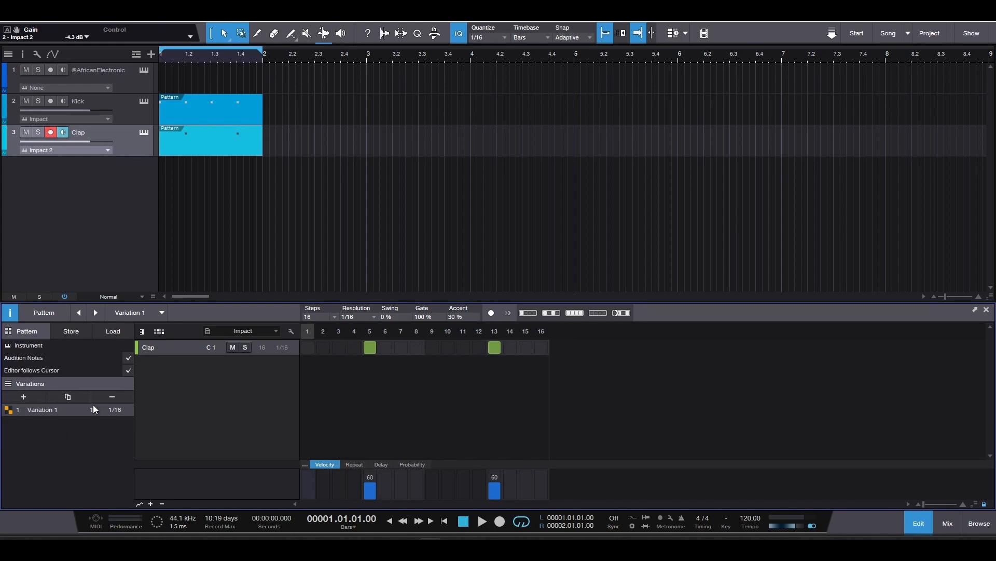
pyautogui.doubleClick(53, 410)
pyautogui.press('capslock')
pyautogui.write('T')
pyautogui.press('capslock')
pyautogui.write('ra')
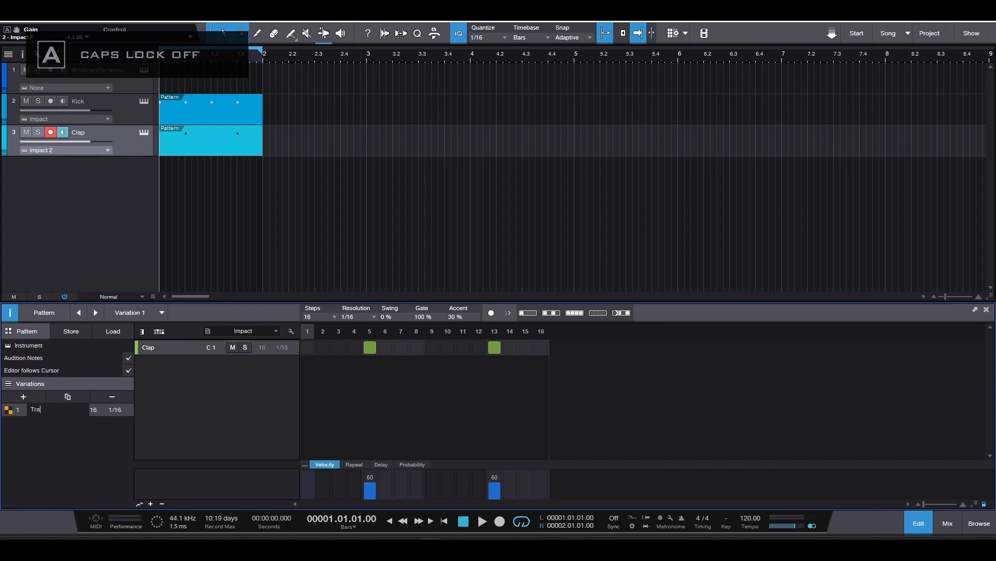
pyautogui.press('Return')
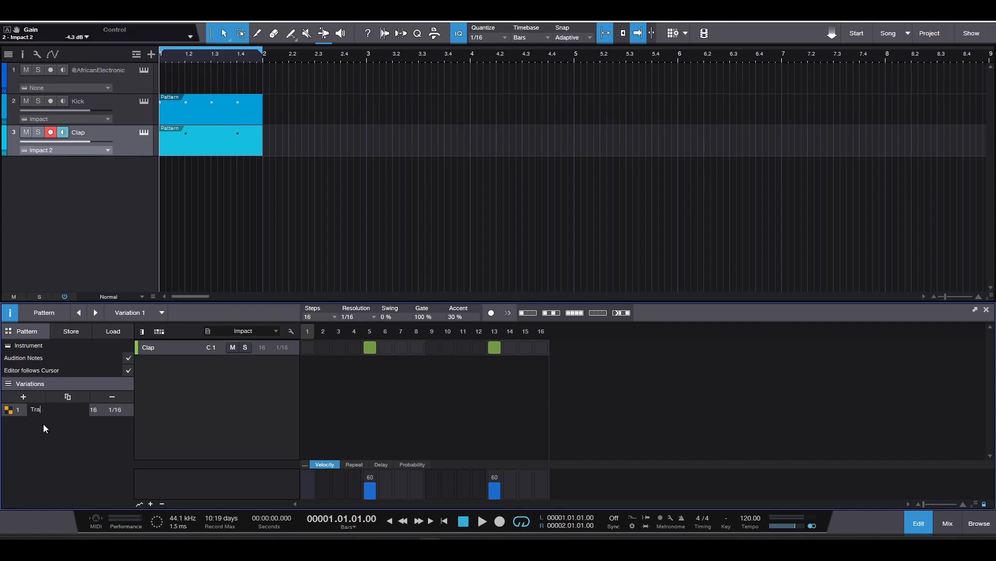
pyautogui.write('ditional')
pyautogui.press('capslock')
pyautogui.press('Return')
pyautogui.write('HO')
pyautogui.press('BackSpace')
pyautogui.press('capslock')
pyautogui.write('ous')
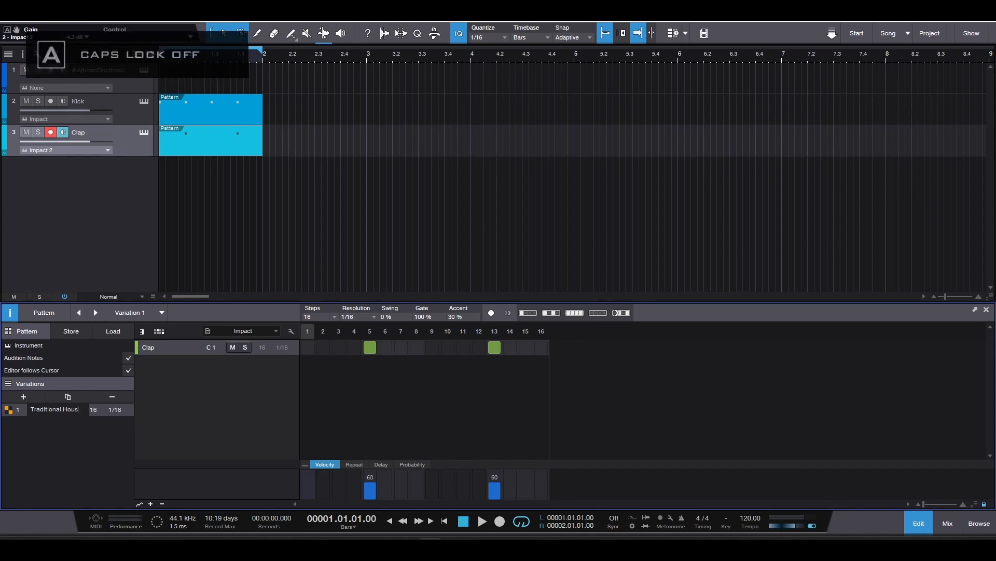
pyautogui.write('e')
pyautogui.press('Return')
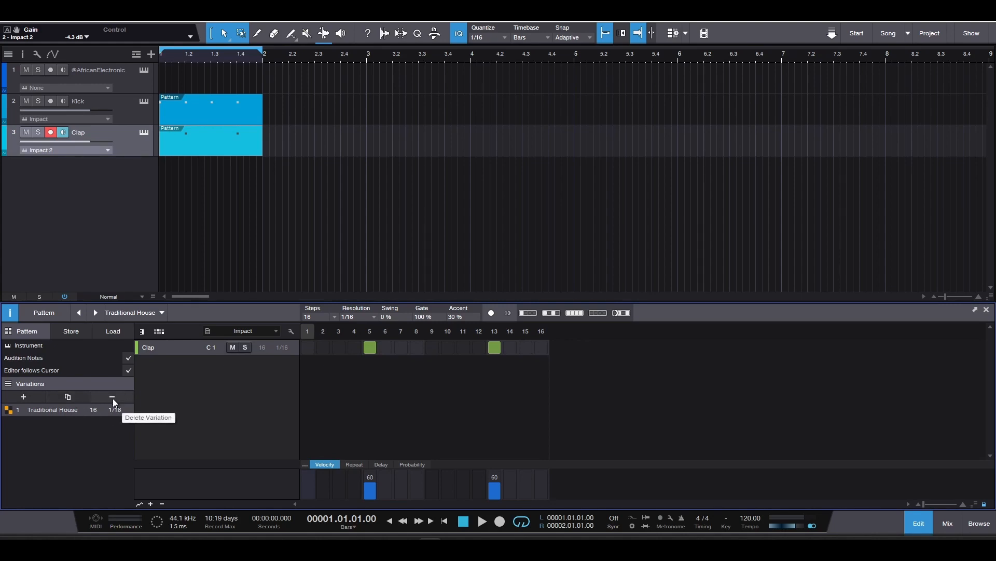
# - Add an empty second variation to the clap pattern and name it African House
pyautogui.click(23, 397)
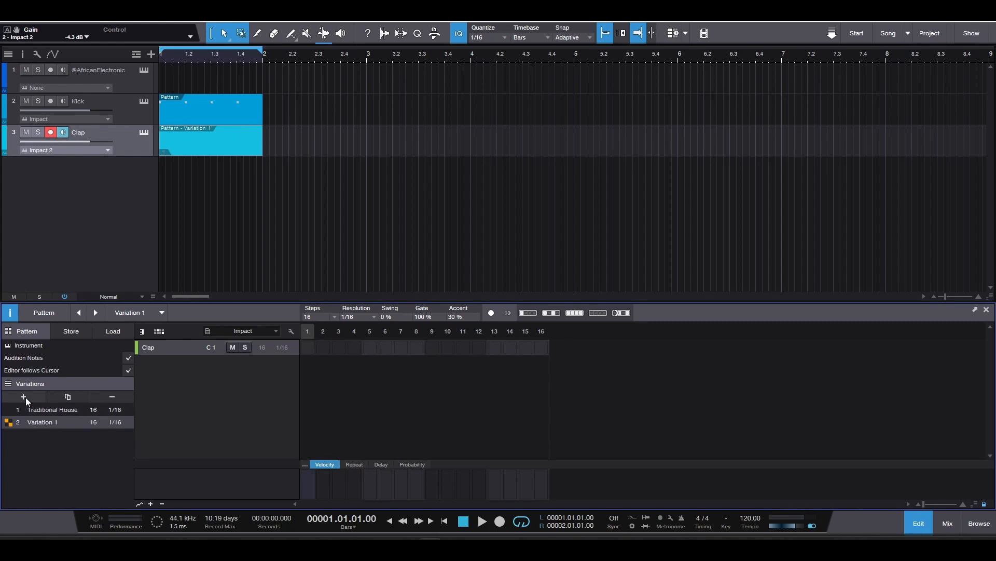
pyautogui.doubleClick(50, 420)
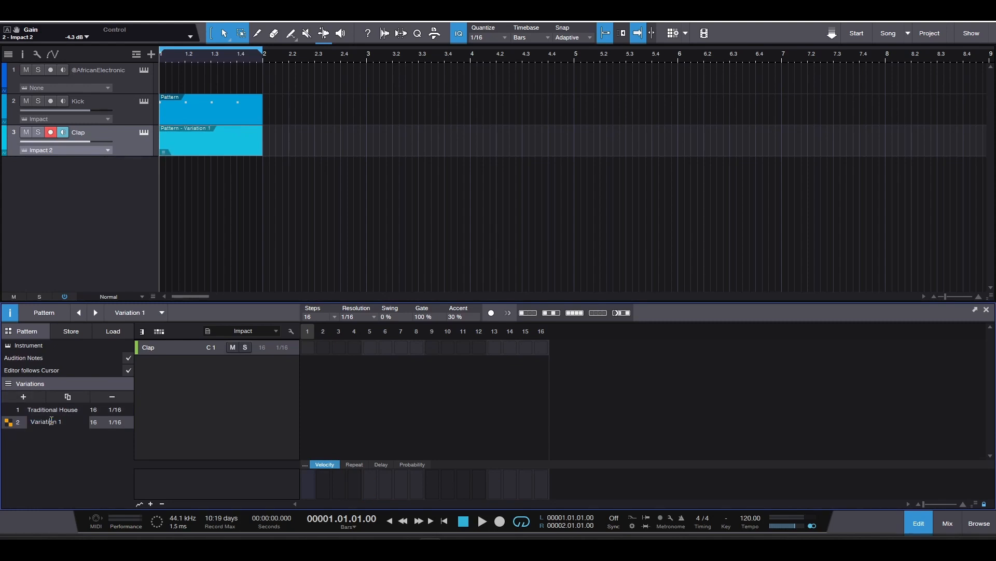
pyautogui.write('A')
pyautogui.press('capslock')
pyautogui.write('frican House')
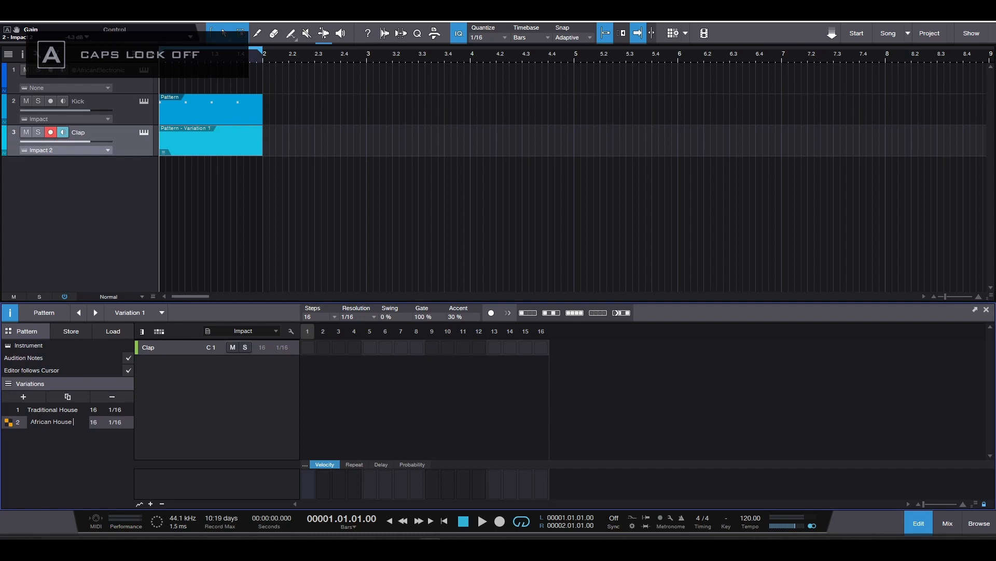
pyautogui.click(27, 425)
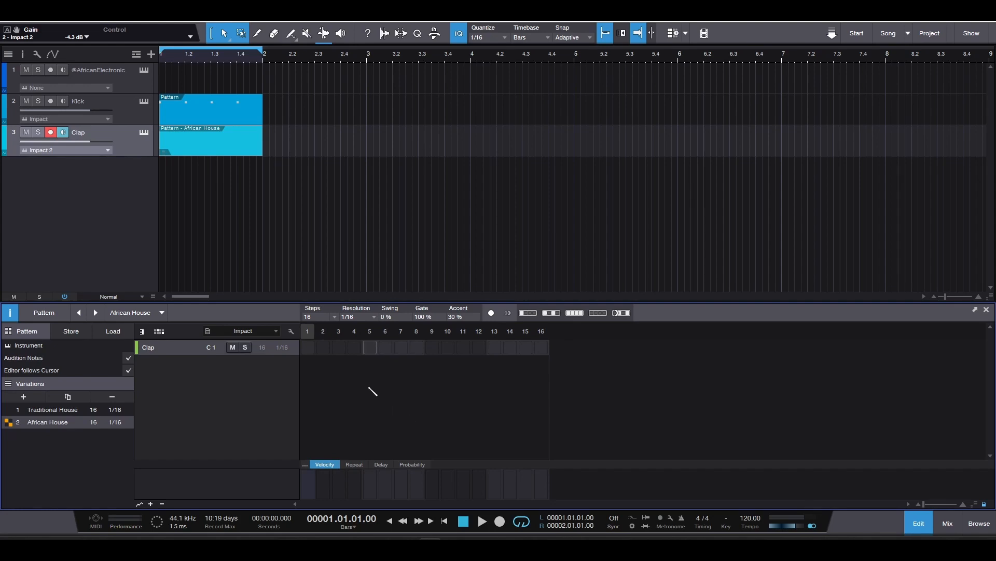
# - Place claps on steps 4, 8 and 11 of the African House variation and play it back
pyautogui.click(355, 349)
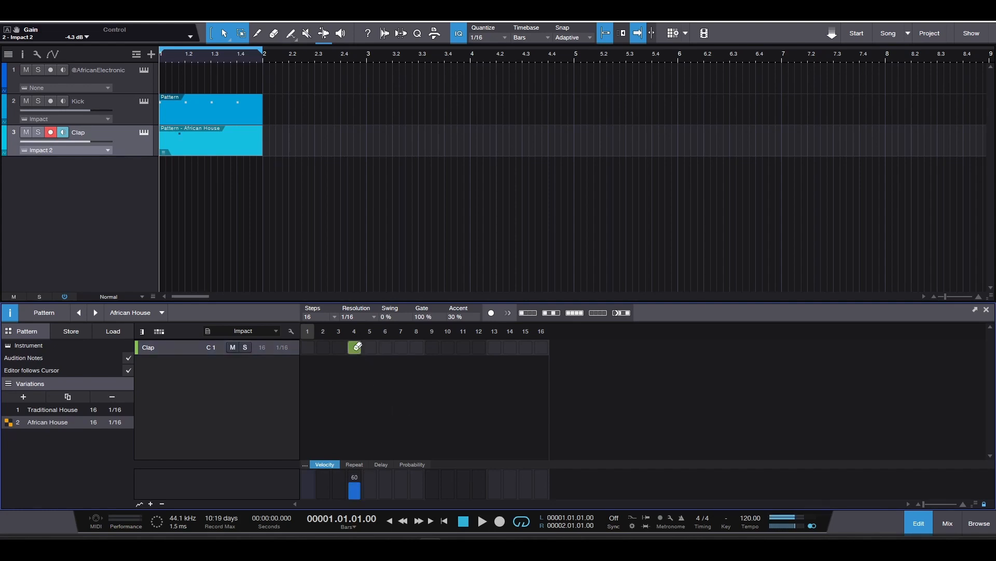
pyautogui.click(420, 350)
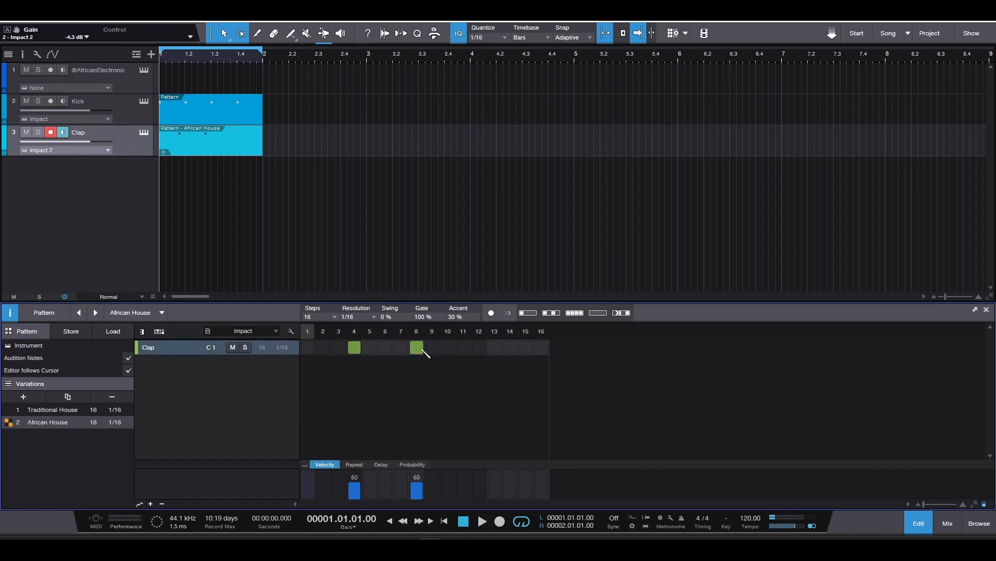
pyautogui.click(467, 349)
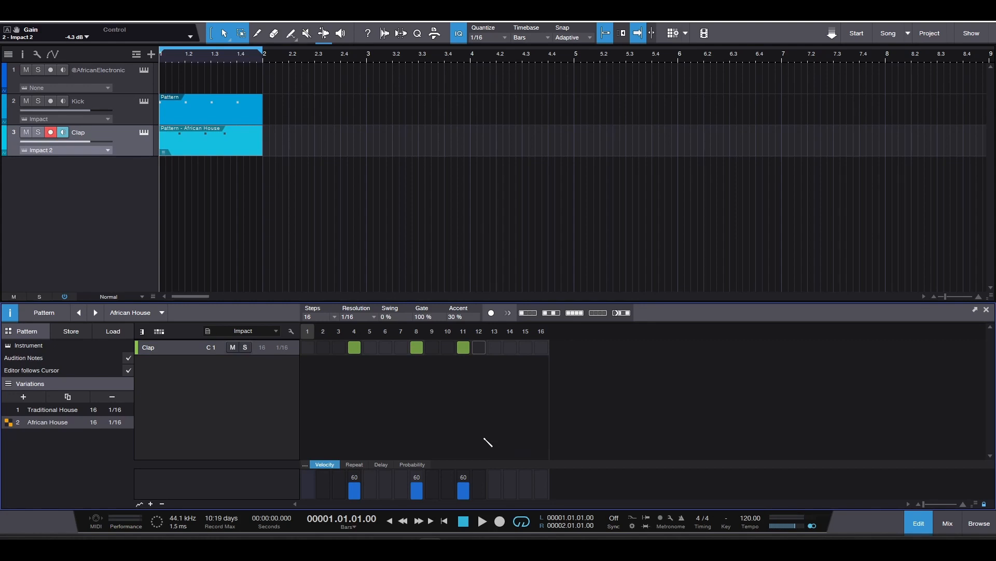
pyautogui.press('space')
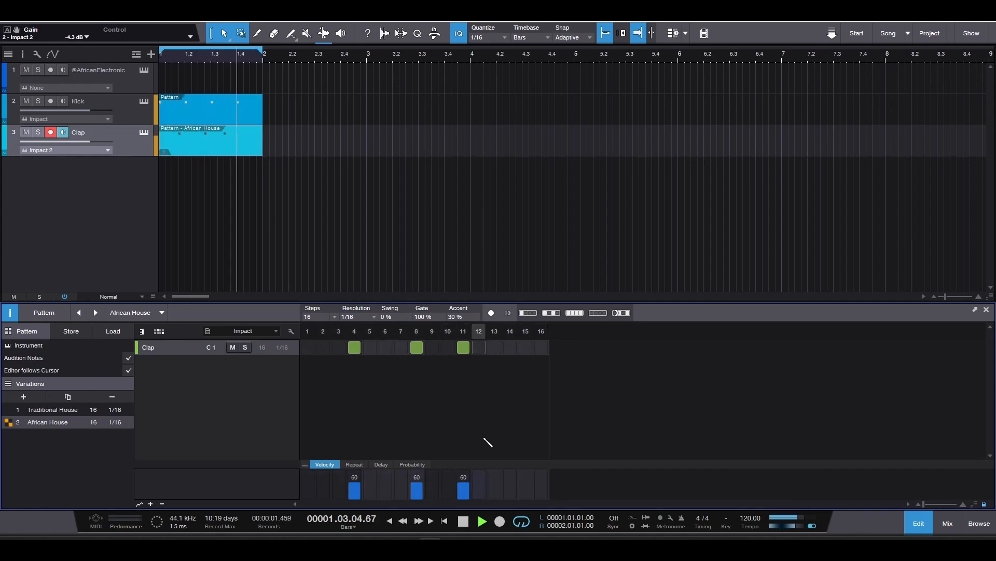
pyautogui.press('space')
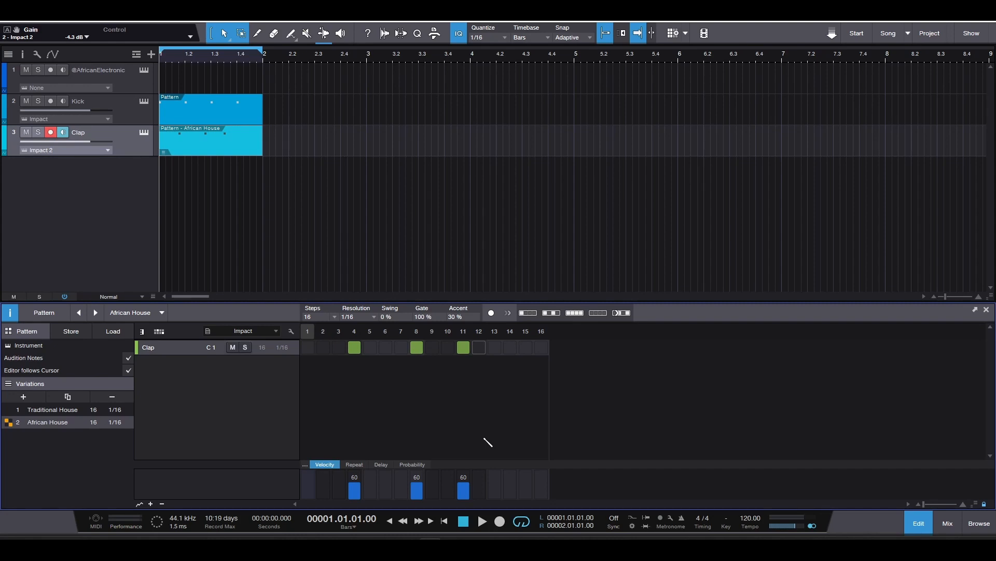
# - Duplicate the African House variation and name the copy African House 2
pyautogui.click(67, 395)
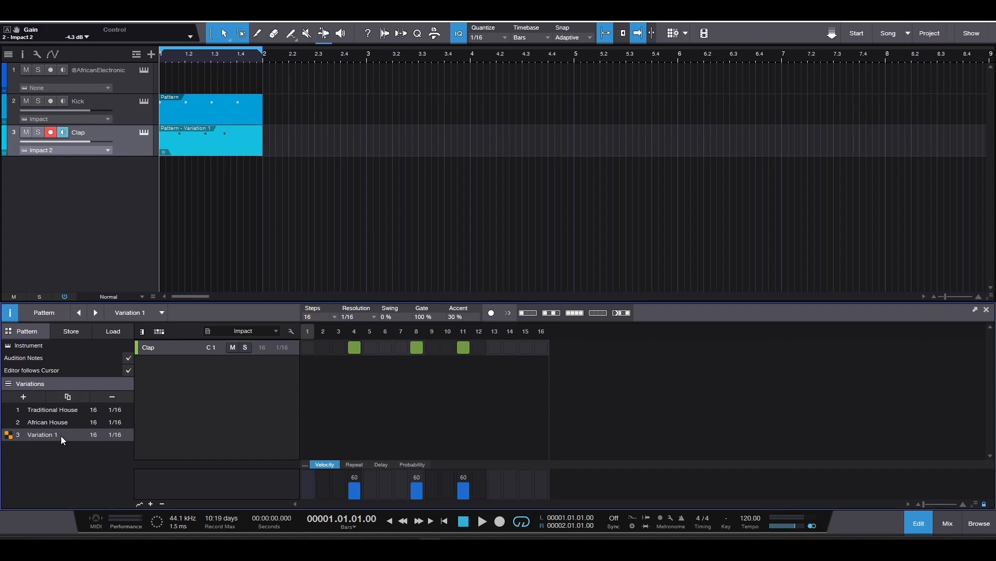
pyautogui.doubleClick(46, 435)
pyautogui.write('Afri')
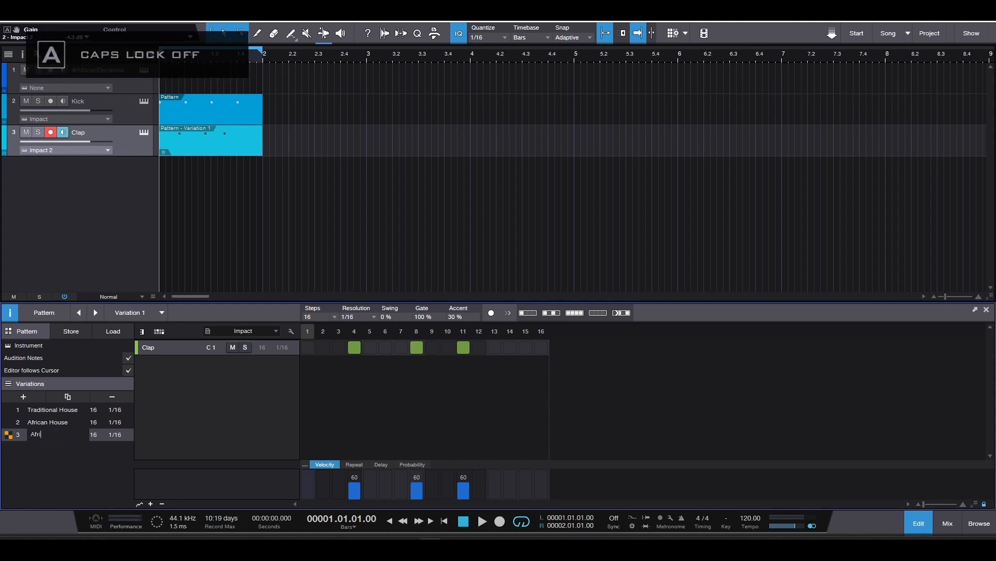
pyautogui.write('can House 2')
pyautogui.press('Return')
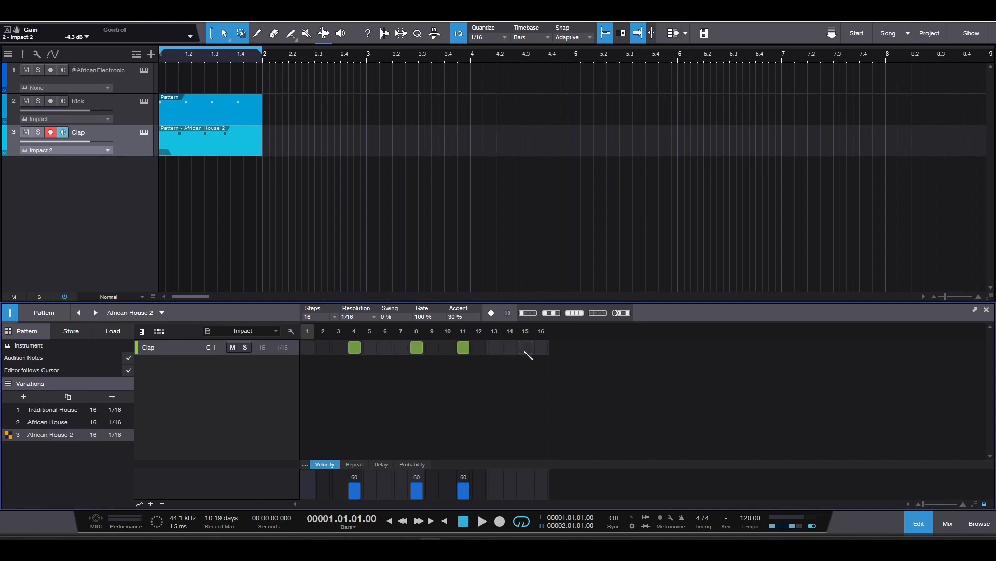
# - Add a clap on step 15 of the African House 2 variation and play it back
pyautogui.click(525, 347)
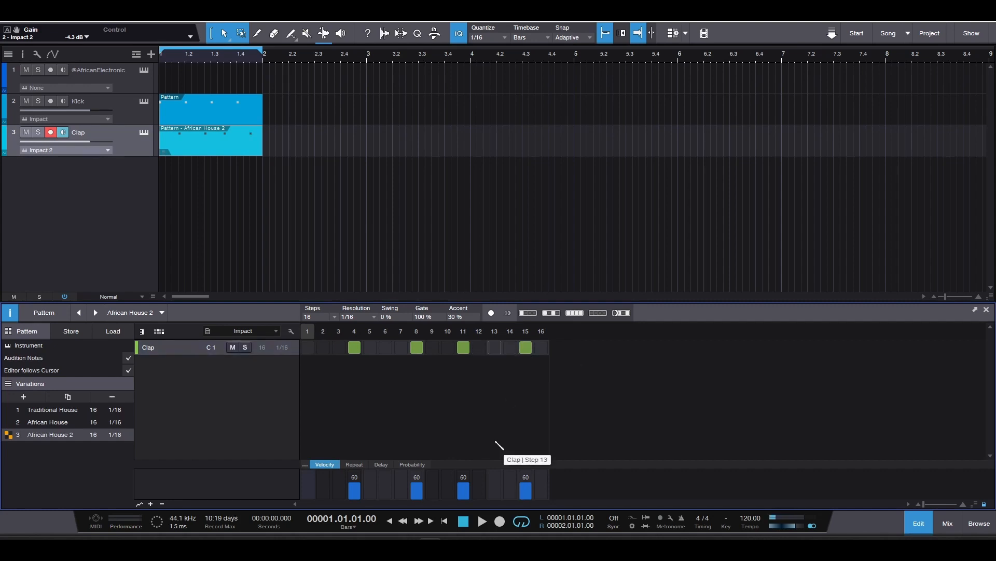
pyautogui.press('space')
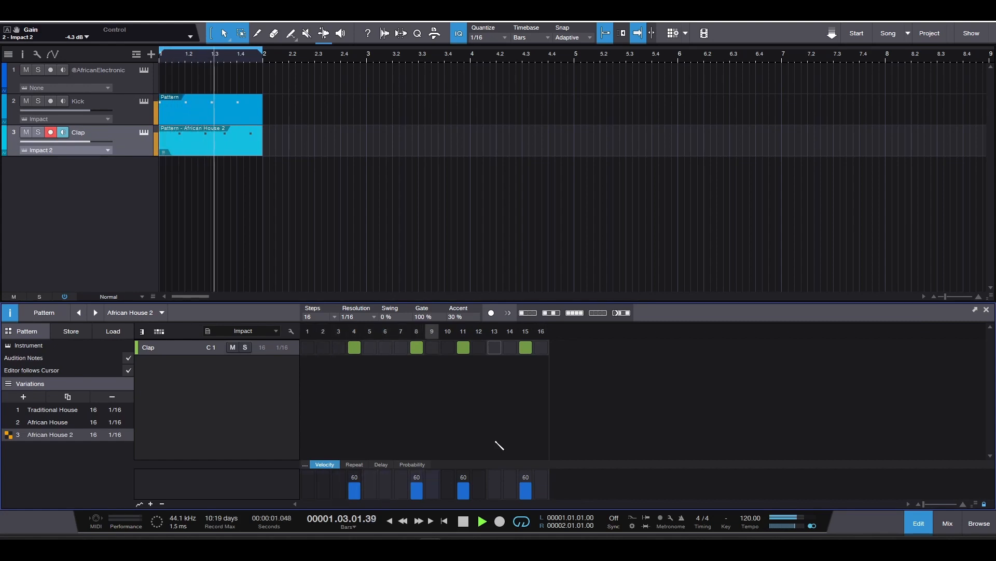
pyautogui.press('space')
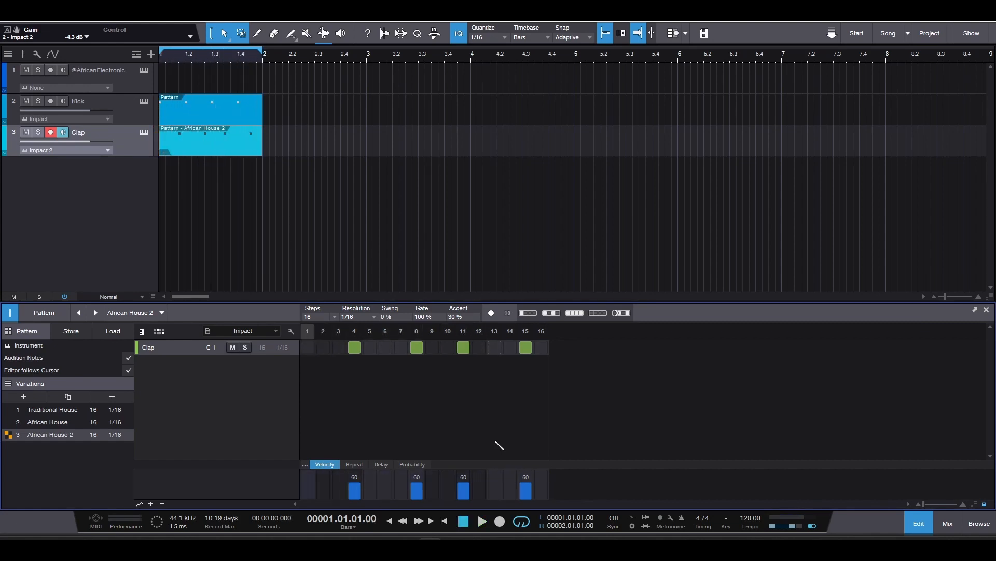
# - Duplicate the African House 2 variation and name the copy African House 3
pyautogui.click(73, 396)
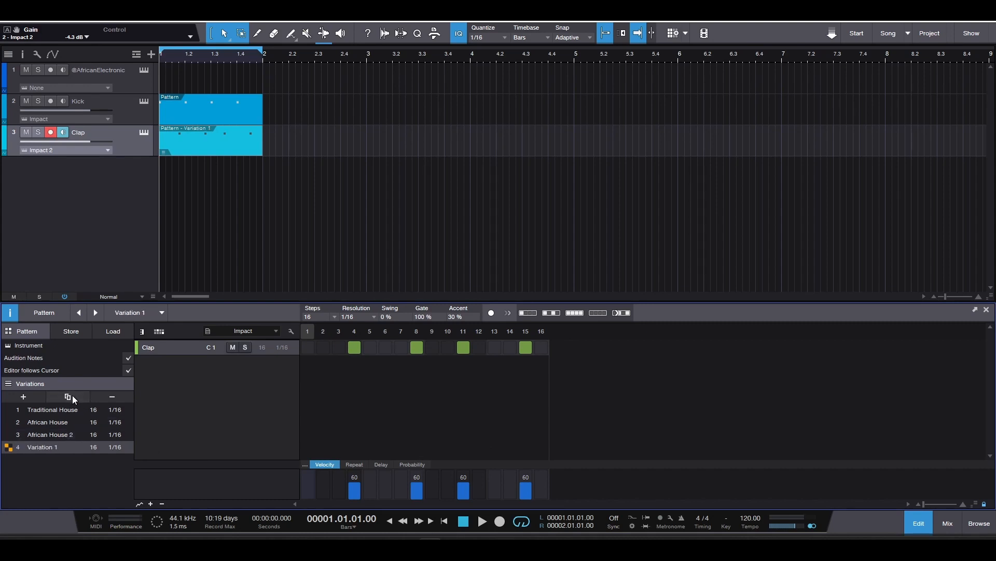
pyautogui.doubleClick(57, 447)
pyautogui.click(61, 423)
pyautogui.click(61, 423)
pyautogui.moveTo(77, 423); pyautogui.dragTo(27, 422)
pyautogui.hotkey('ctrl', 'c')
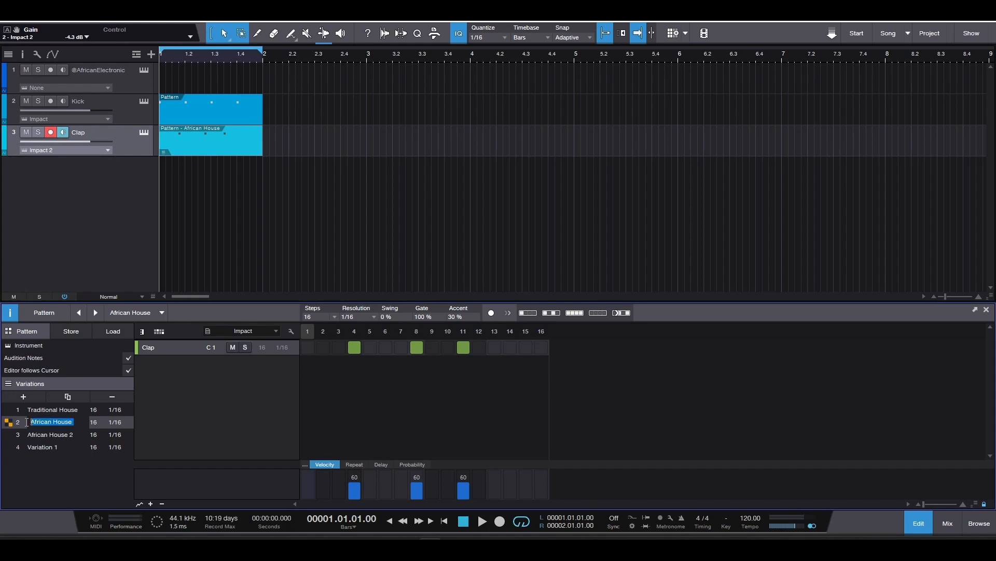
pyautogui.click(40, 447)
pyautogui.click(45, 447)
pyautogui.moveTo(69, 447); pyautogui.dragTo(33, 449)
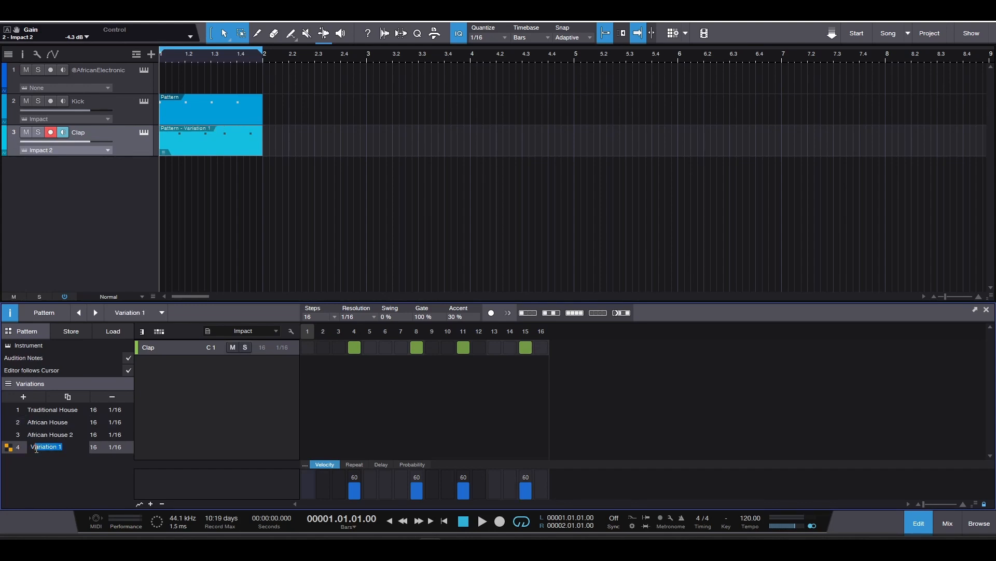
pyautogui.hotkey('ctrl', 'v')
pyautogui.write('3')
pyautogui.press('Return')
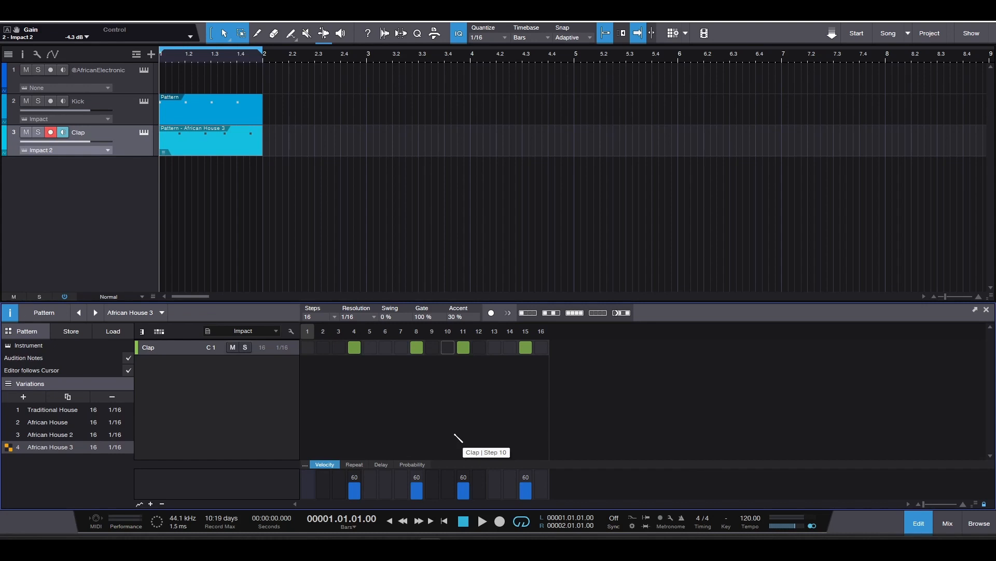
# - Add a clap on step 1 of the African House 3 variation and play it back
pyautogui.click(310, 350)
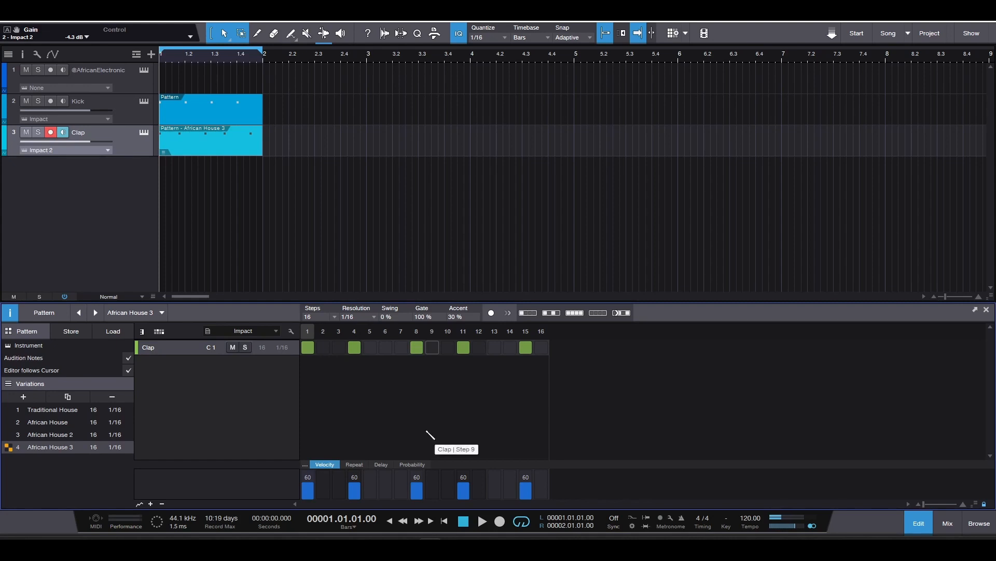
pyautogui.press('space')
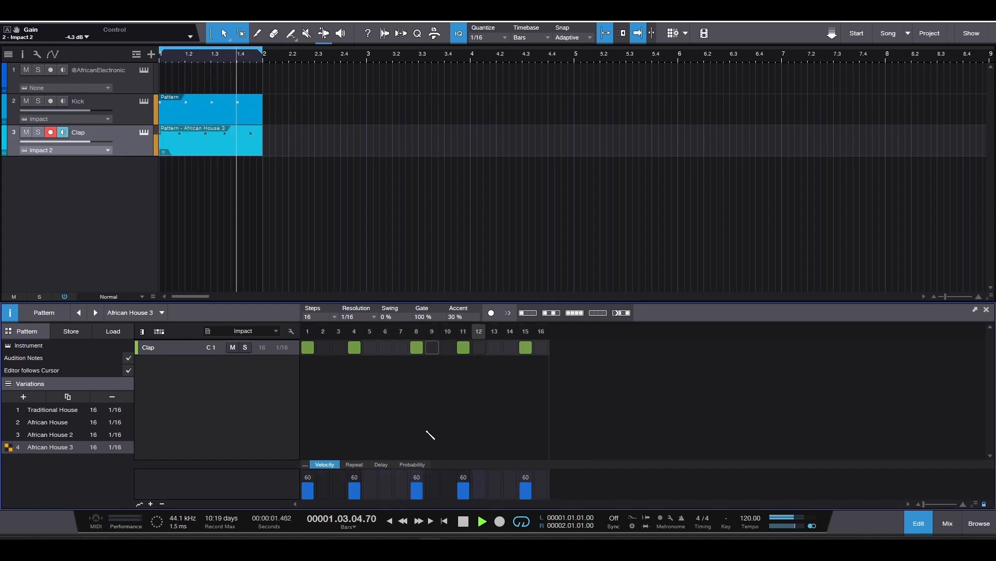
pyautogui.press('space')
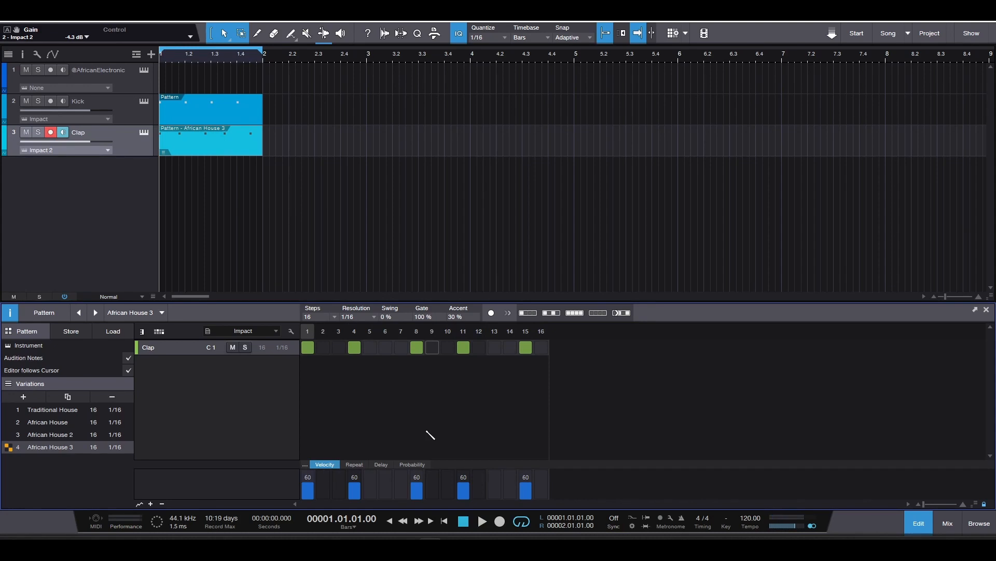
# - Duplicate the African House 3 variation and name the copy African House 4
pyautogui.click(70, 395)
pyautogui.doubleClick(56, 459)
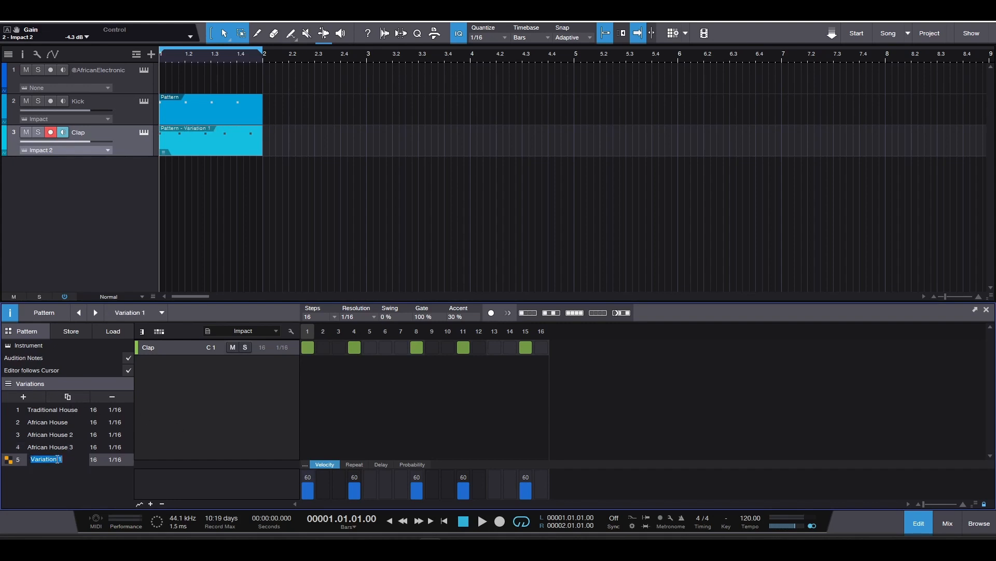
pyautogui.write('African House 4')
pyautogui.press('Return')
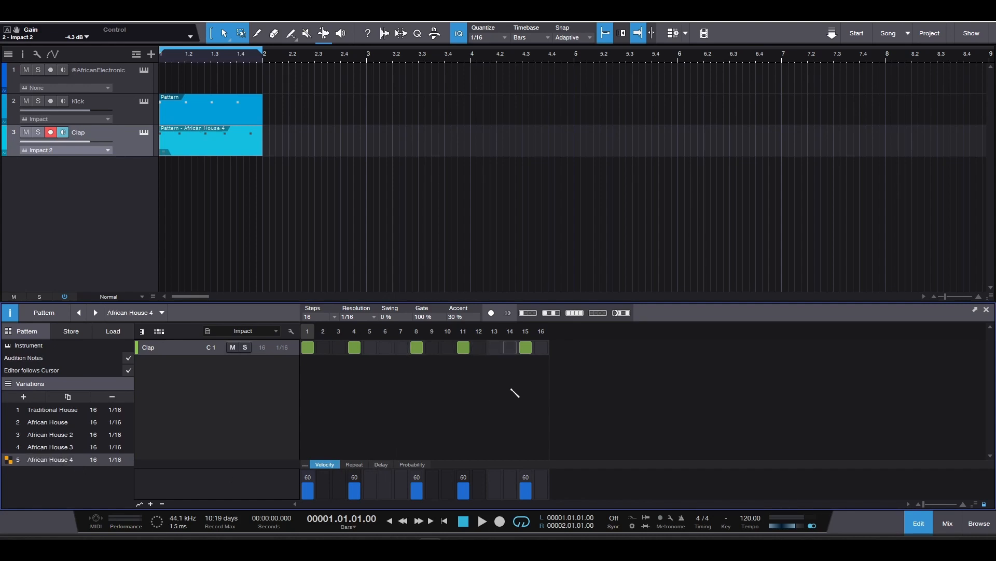
# - Replace the step 15 clap of African House 4 with one on step 13 and play it back
pyautogui.click(530, 345)
pyautogui.click(497, 348)
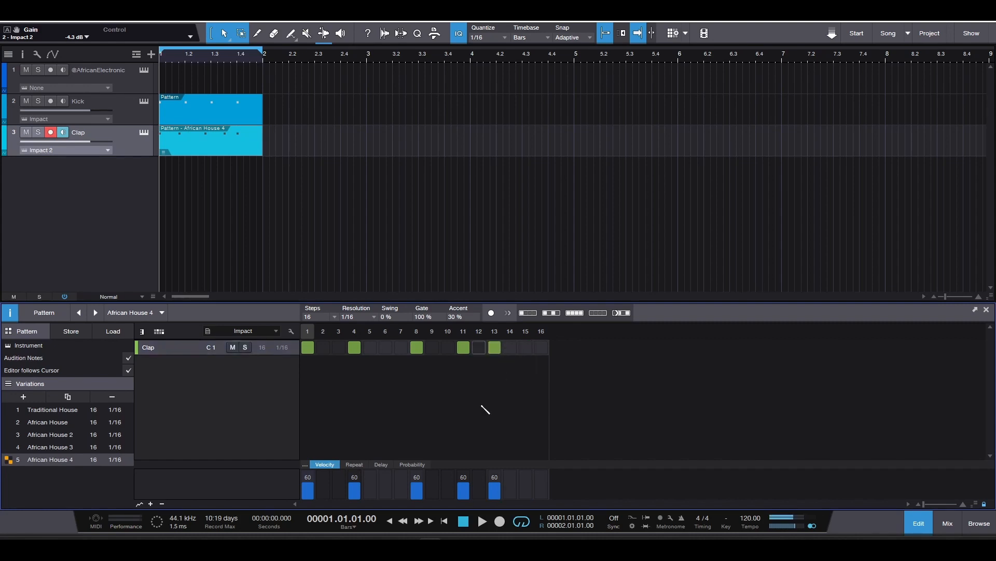
pyautogui.press('space')
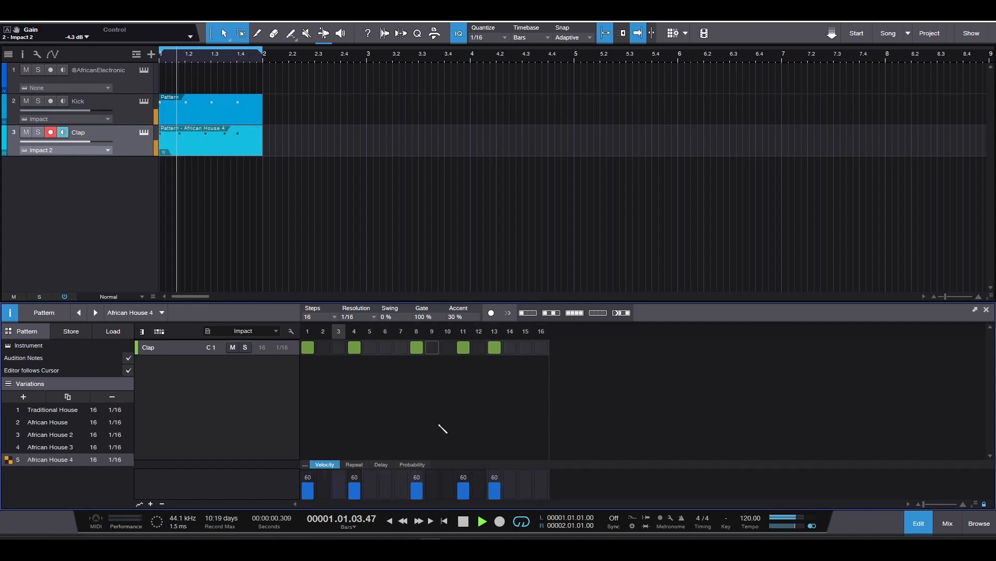
pyautogui.press('space')
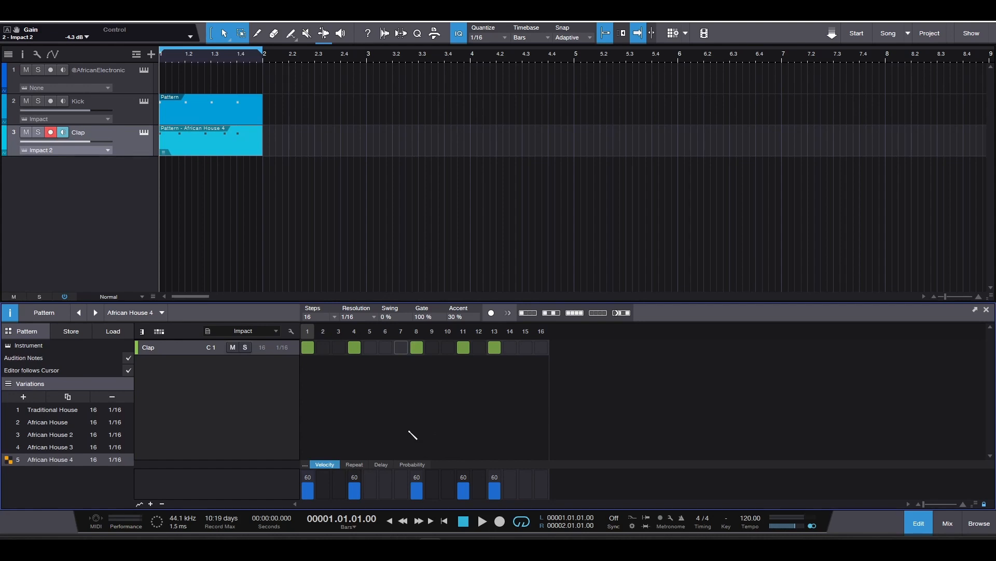
# - Duplicate the African House 4 variation and name the copy African House 5
pyautogui.click(67, 396)
pyautogui.doubleClick(53, 471)
pyautogui.write('African House ')
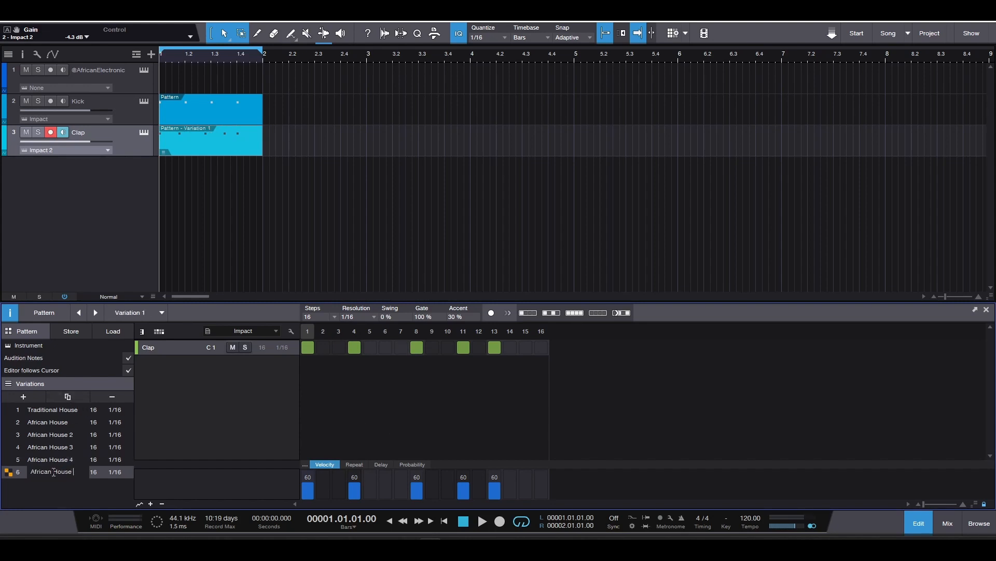
pyautogui.write('5')
pyautogui.press('Return')
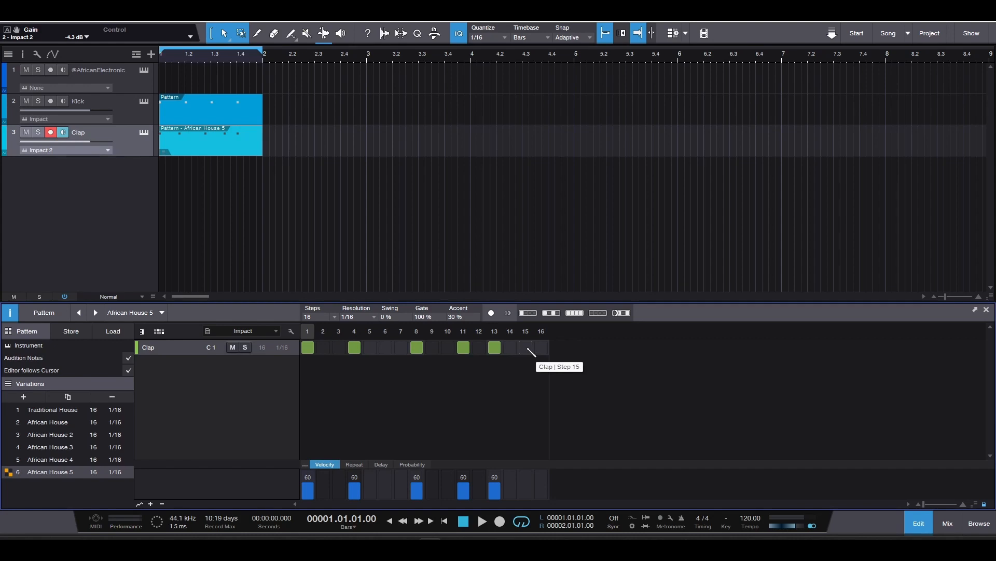
# - Add a clap on step 15 of the African House 5 variation and play it back
pyautogui.click(527, 346)
pyautogui.press('space')
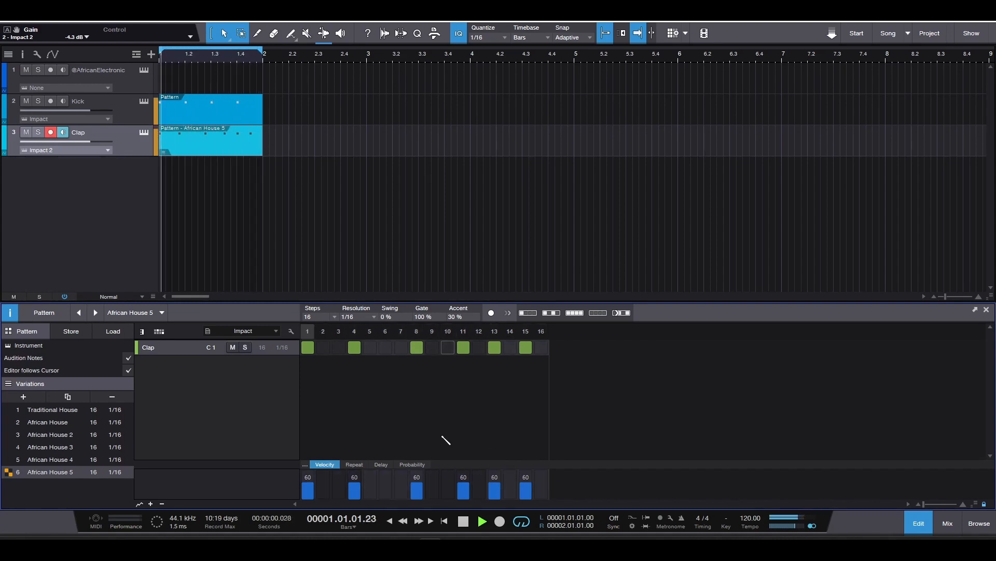
pyautogui.press('space')
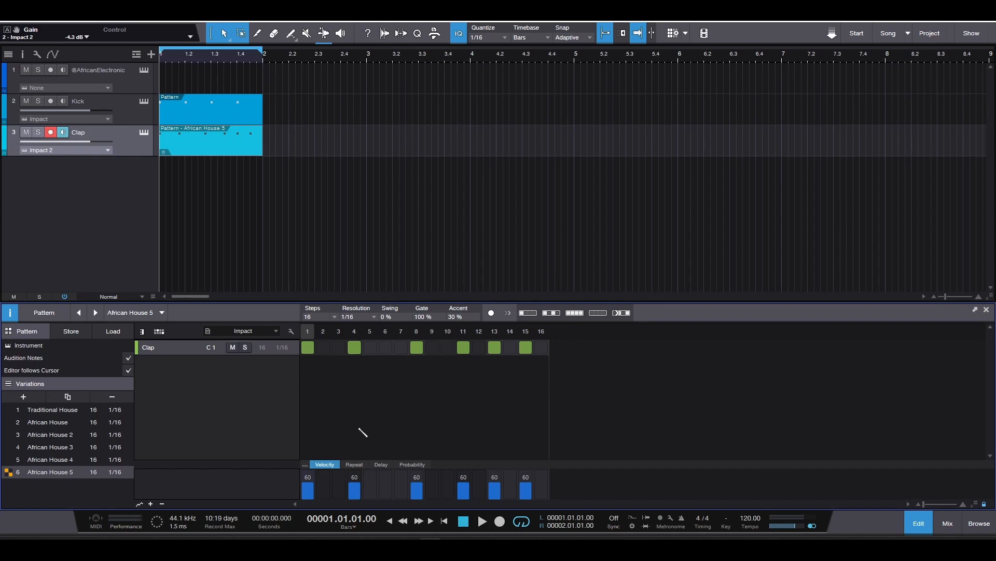
# - Duplicate the African House 5 variation and name the copy African House 6
pyautogui.click(67, 396)
pyautogui.doubleClick(56, 488)
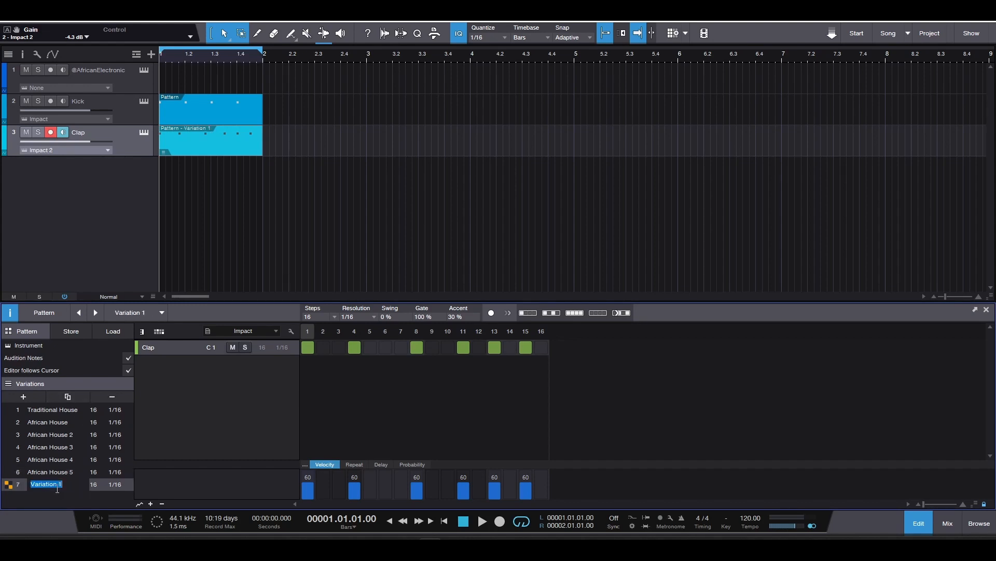
pyautogui.write('African House 6')
pyautogui.press('Return')
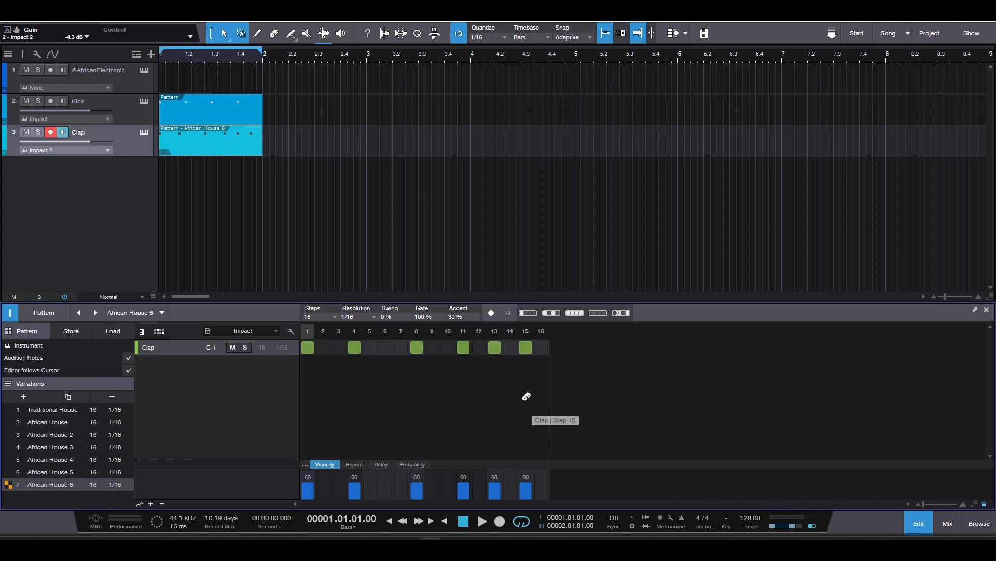
# - Try an extra clap on step 16 of African House 6 during playback, then remove it and stop
pyautogui.press('space')
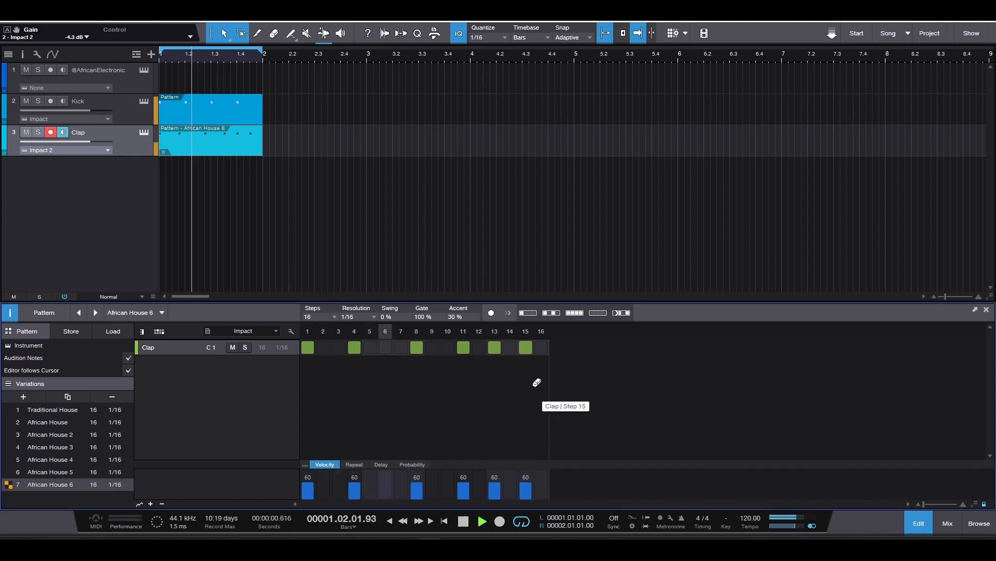
pyautogui.click(542, 347)
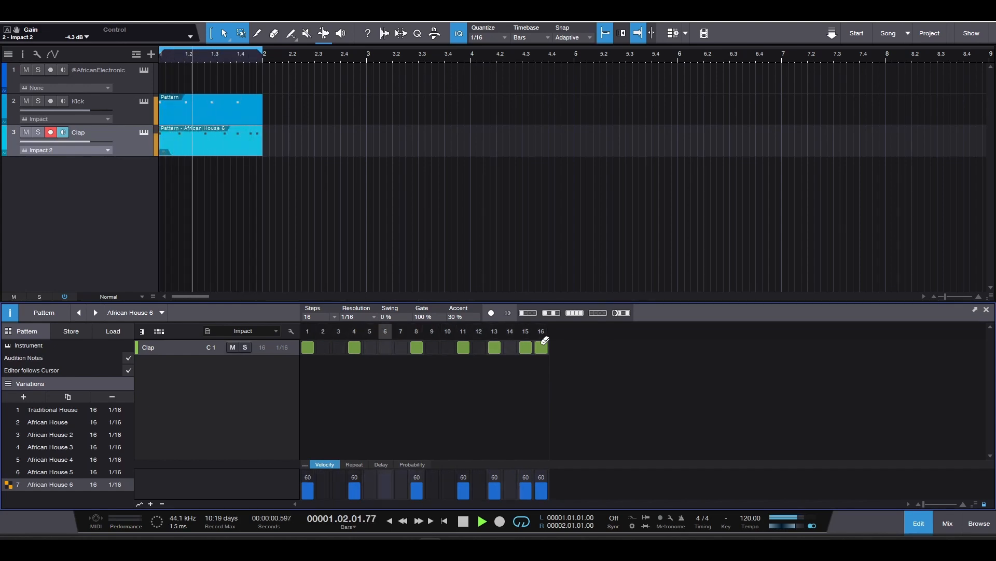
pyautogui.click(543, 345)
pyautogui.press('space')
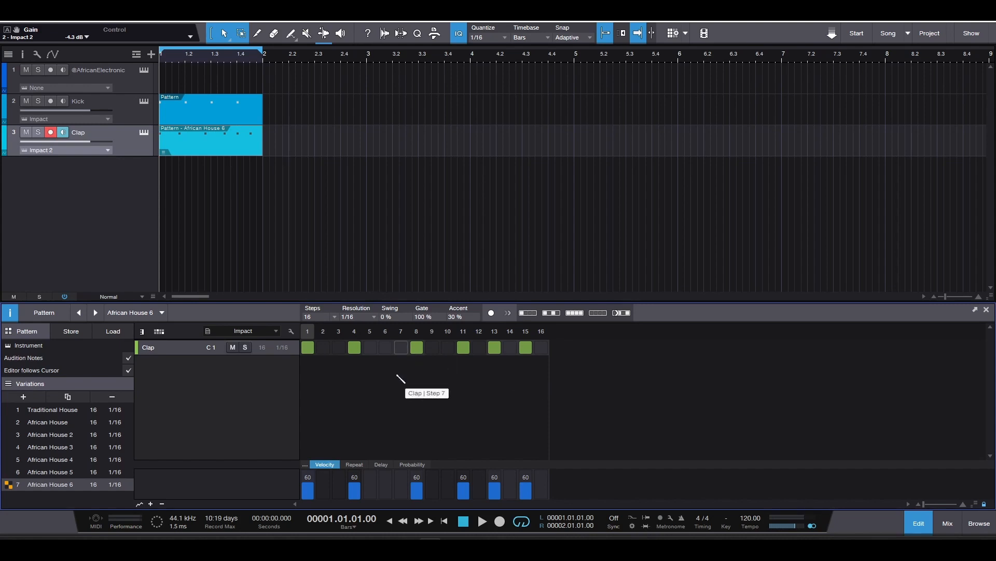
# - Extend the African House 6 variation to 32 steps and duplicate the clap lane's steps into the second half
pyautogui.click(334, 316)
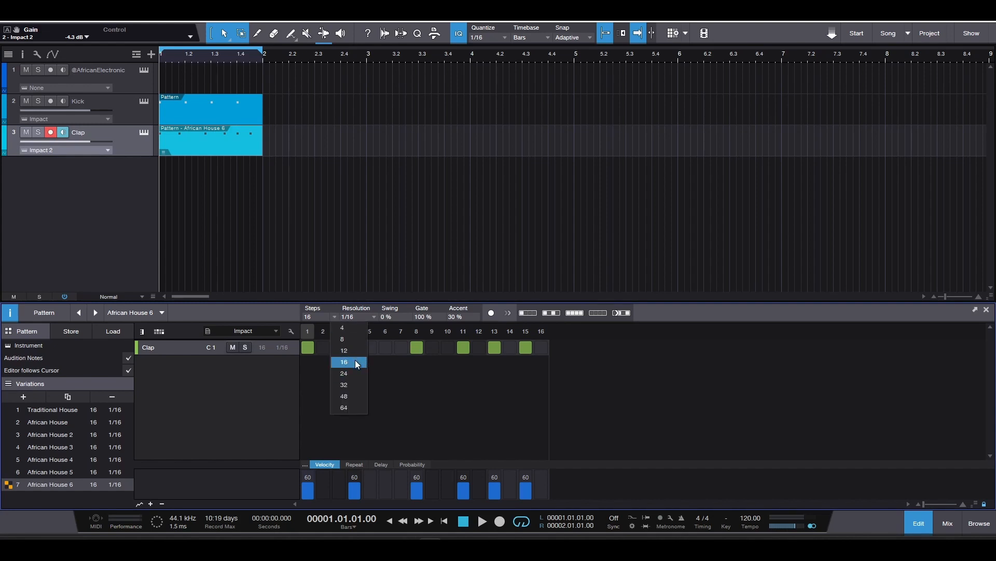
pyautogui.click(357, 386)
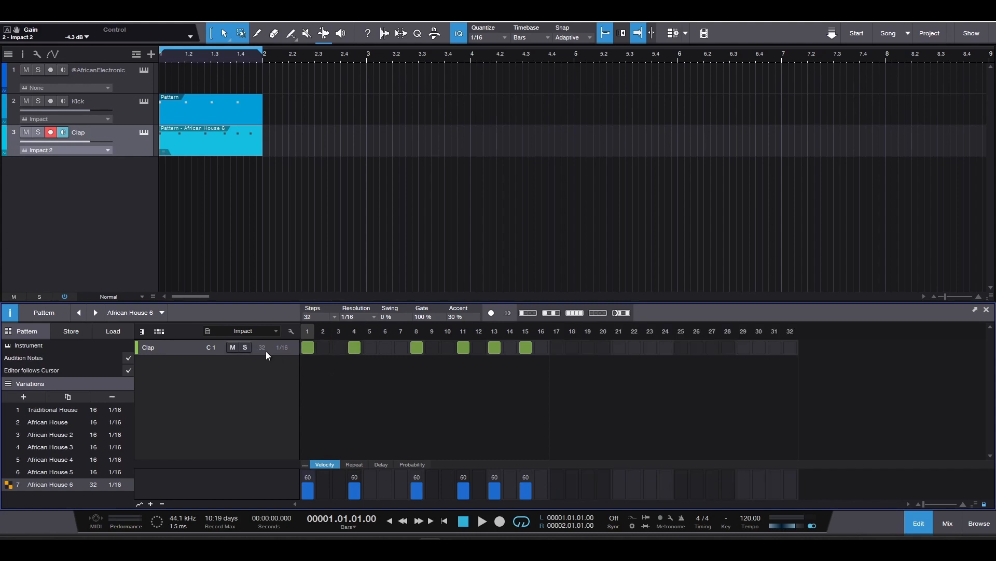
pyautogui.rightClick(201, 354)
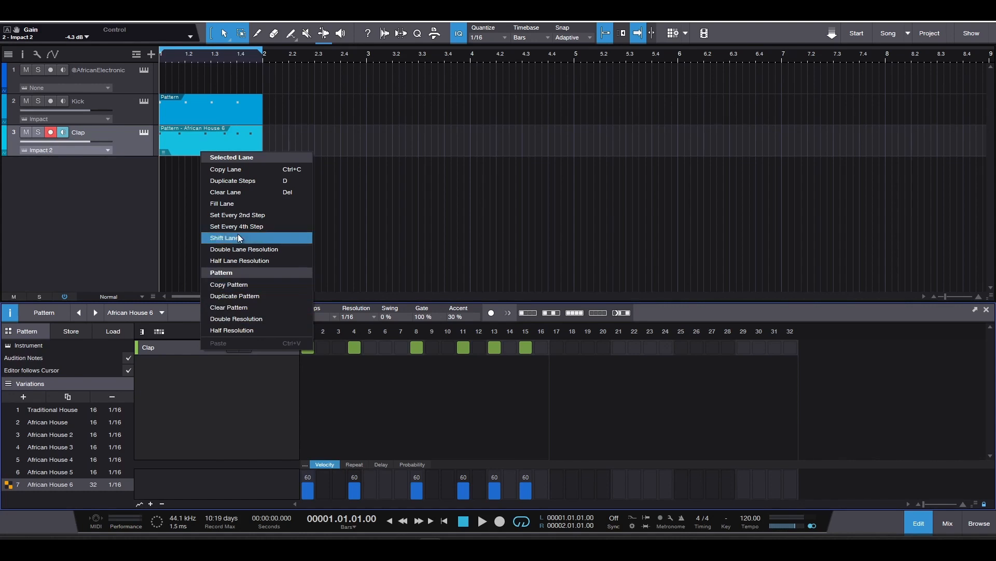
pyautogui.click(251, 182)
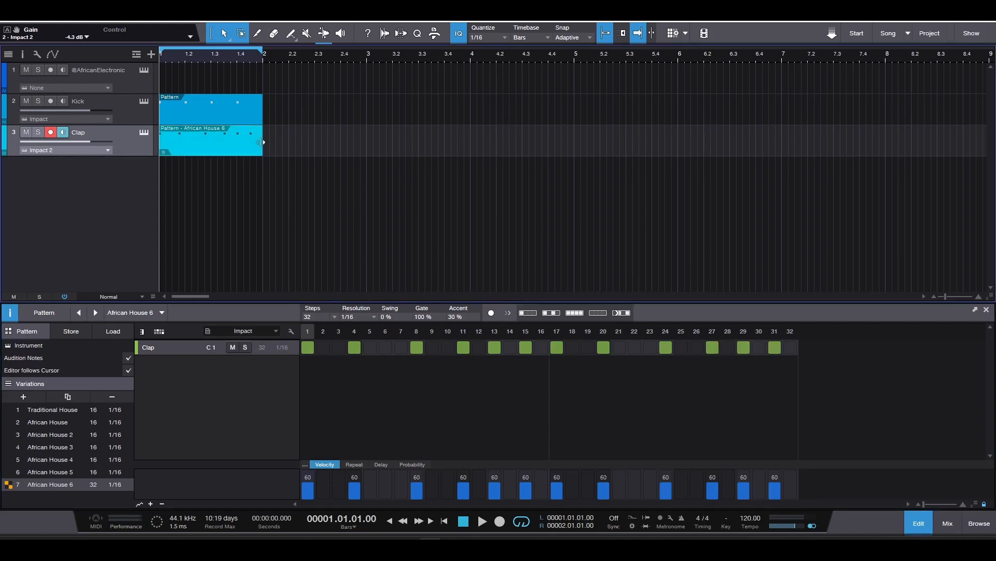
# - Lengthen the Clap and Kick patterns to the start of bar 3 and extend the loop range to match
pyautogui.moveTo(262, 142); pyautogui.dragTo(367, 143)
pyautogui.moveTo(265, 118); pyautogui.dragTo(367, 118)
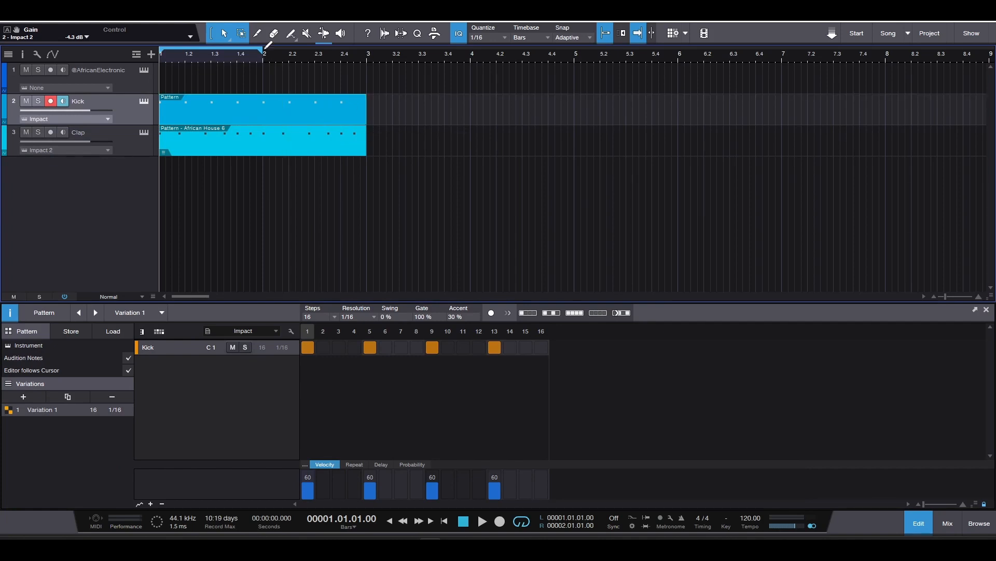
pyautogui.moveTo(265, 55); pyautogui.dragTo(370, 59)
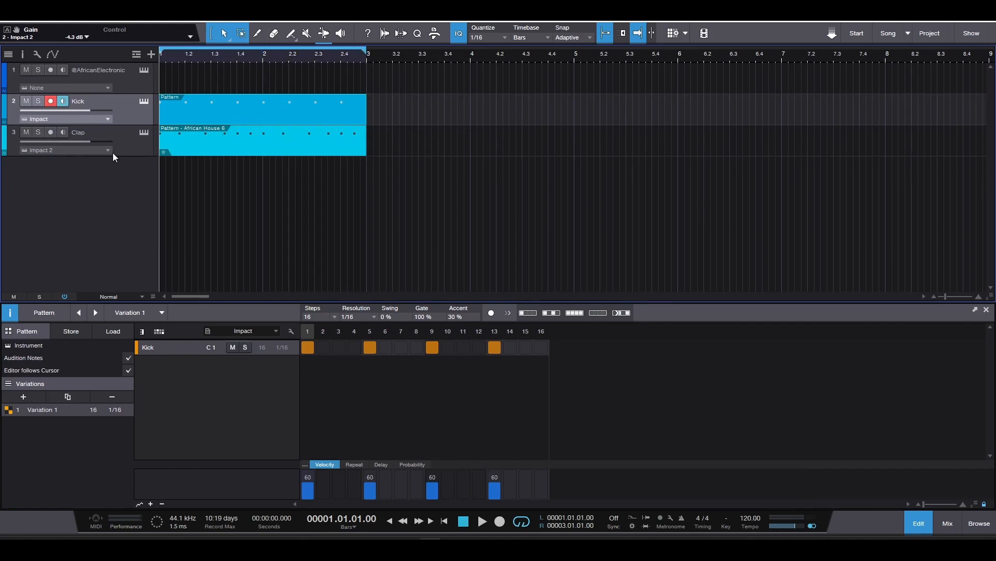
# - Add claps on steps 32 and 22 of the African House 6 variation and play it back
pyautogui.click(136, 148)
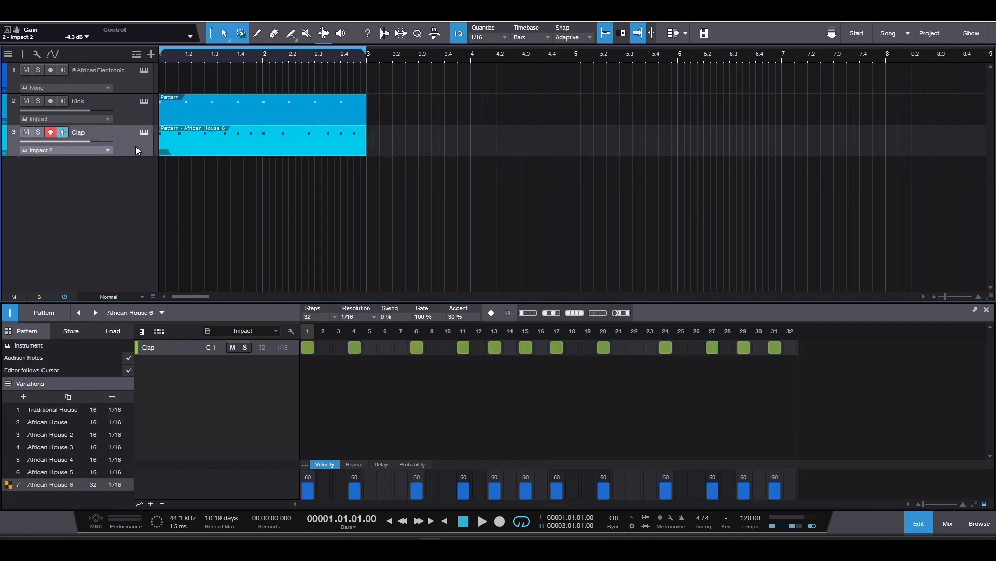
pyautogui.click(790, 347)
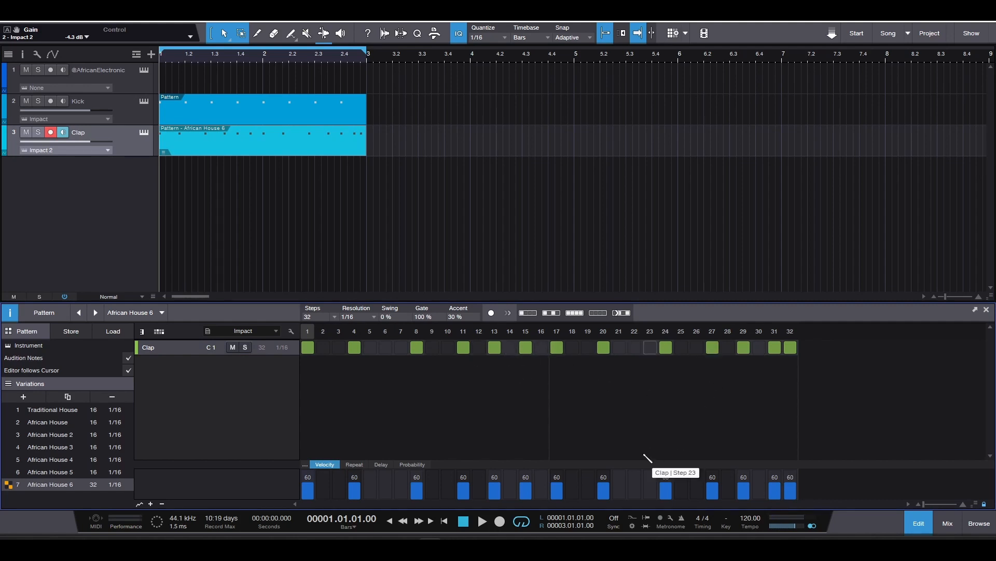
pyautogui.press('space')
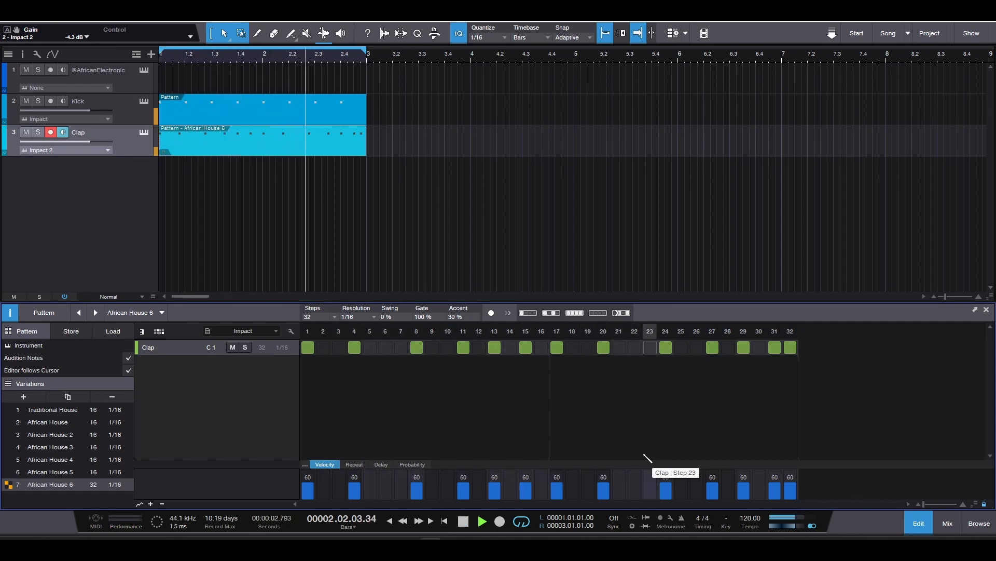
pyautogui.click(639, 344)
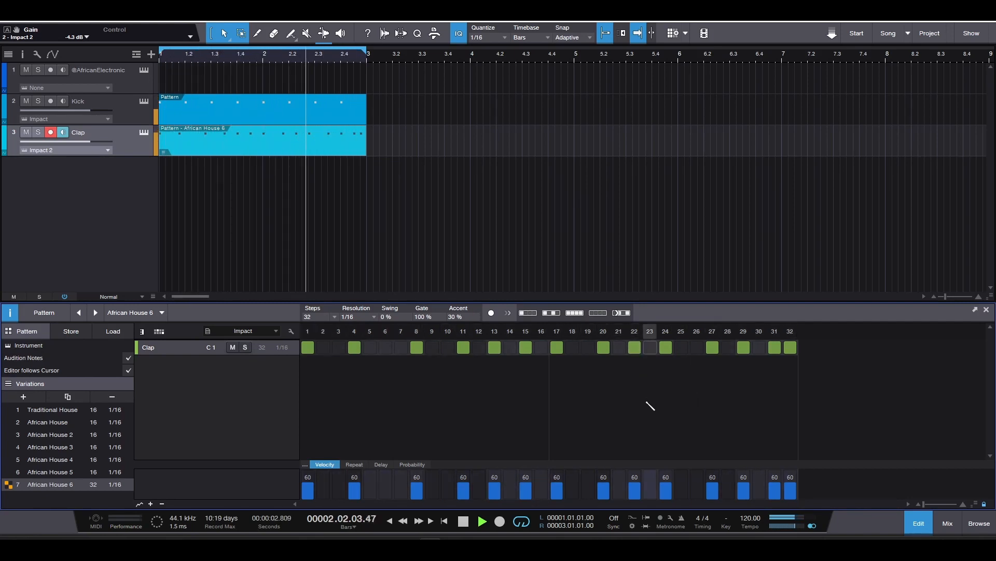
pyautogui.press('space')
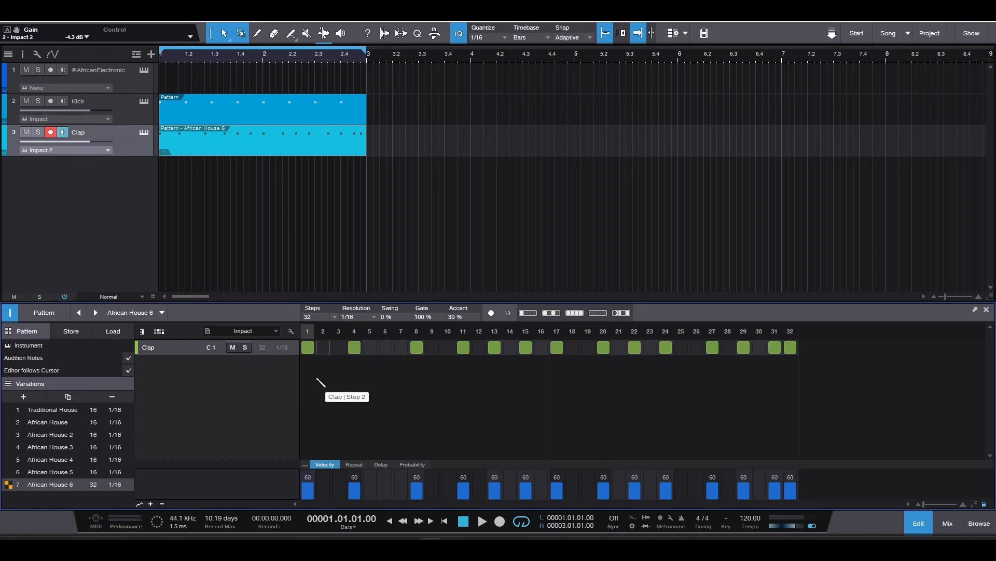
# - Accent the step 1 clap of African House 6 and, during playback, lower the step 13 clap's velocity to 49
pyautogui.click(309, 351)
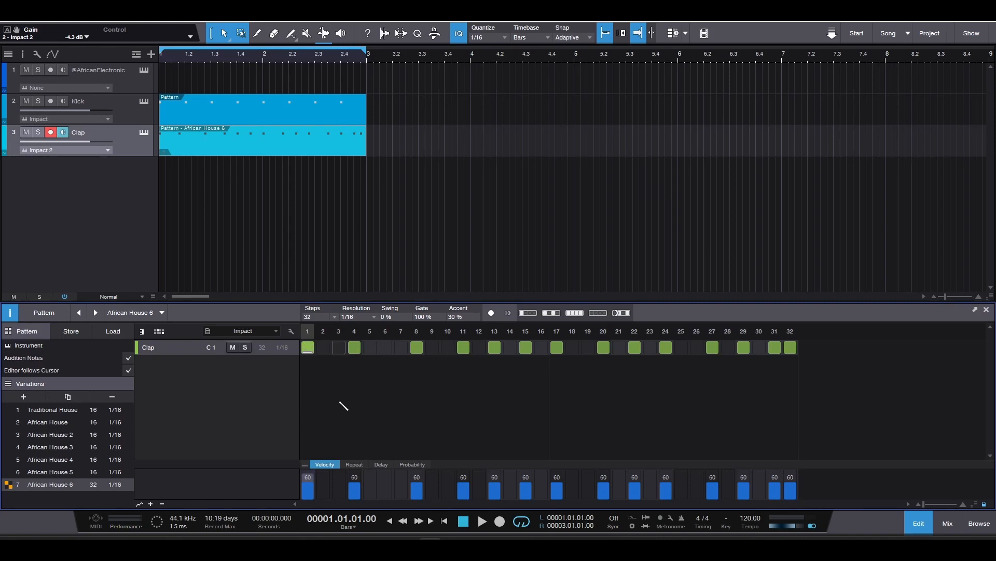
pyautogui.press('space')
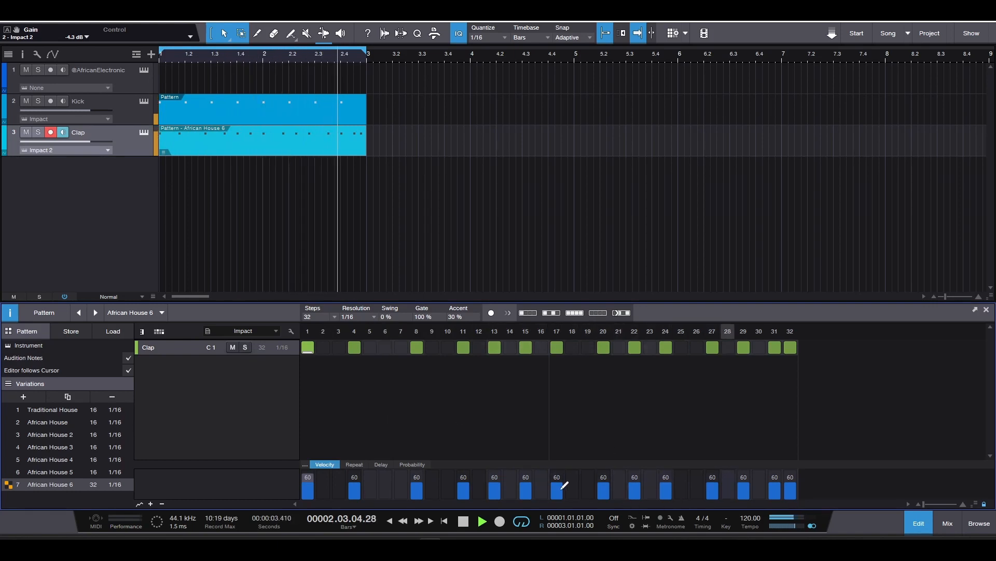
pyautogui.click(496, 482)
pyautogui.click(498, 484)
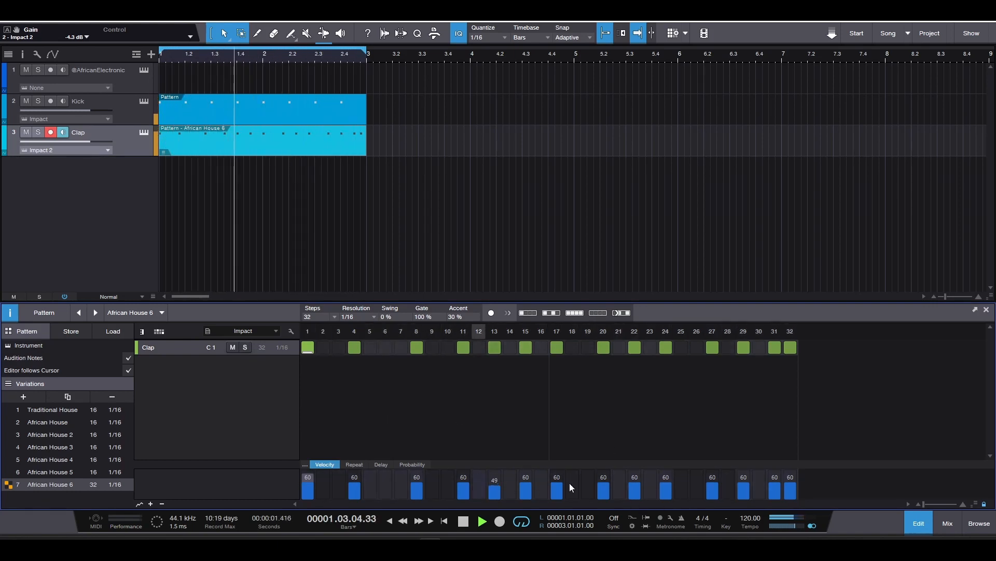
# - Lower the African House 6 clap velocities to 42 on step 22, 51 on step 27 and 58 on step 4, and stop playback
pyautogui.click(637, 486)
pyautogui.click(717, 483)
pyautogui.click(356, 480)
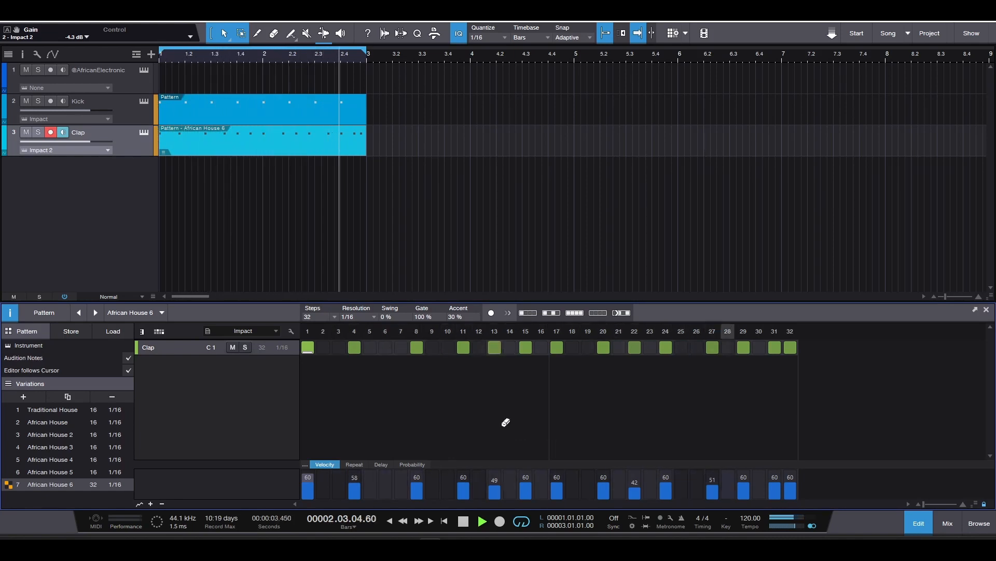
pyautogui.press('space')
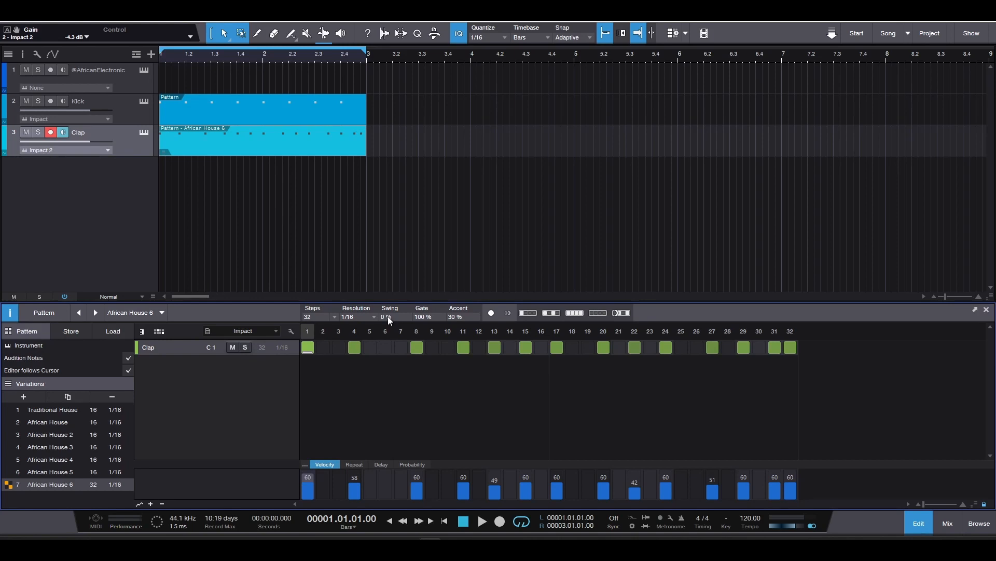
# - Set the African House 6 variation's swing to 62 % while playing it back, and stop after listening
pyautogui.press('space')
pyautogui.moveTo(388, 316); pyautogui.dragTo(395, 280)
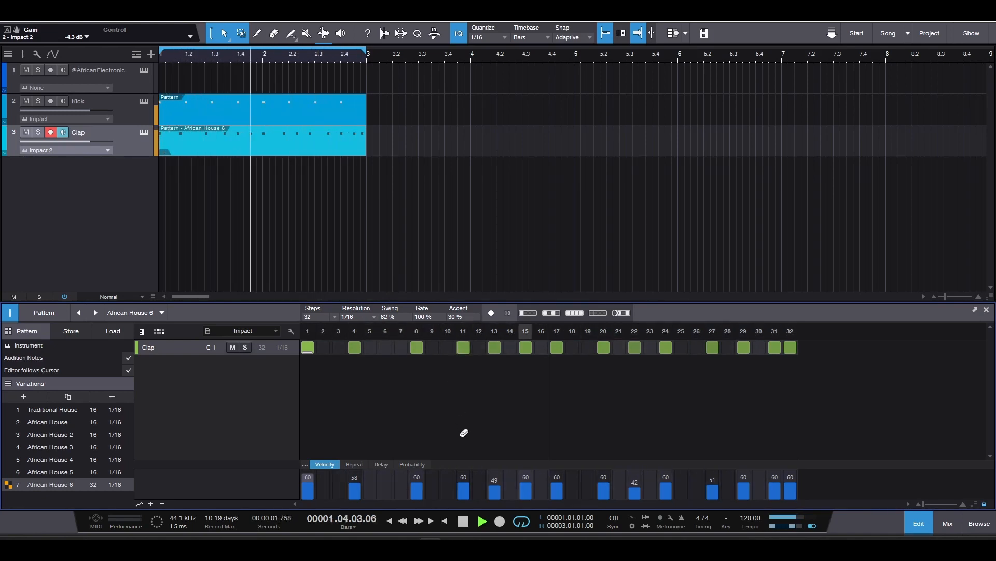
pyautogui.press('space')
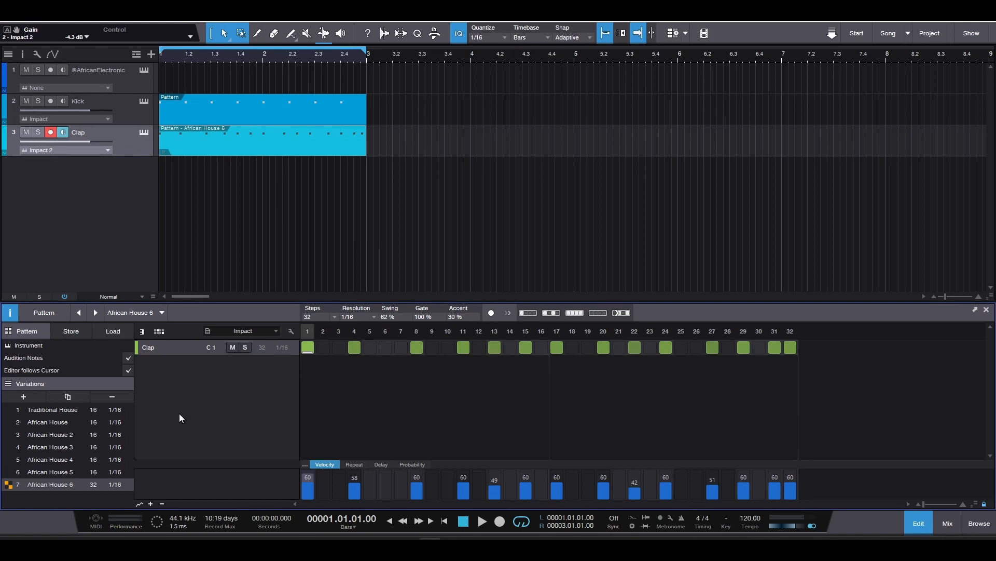
# - Play the clap variations in order from Traditional House to African House 6, stop, and view African House and African House 3 again
pyautogui.click(71, 409)
pyautogui.press('space')
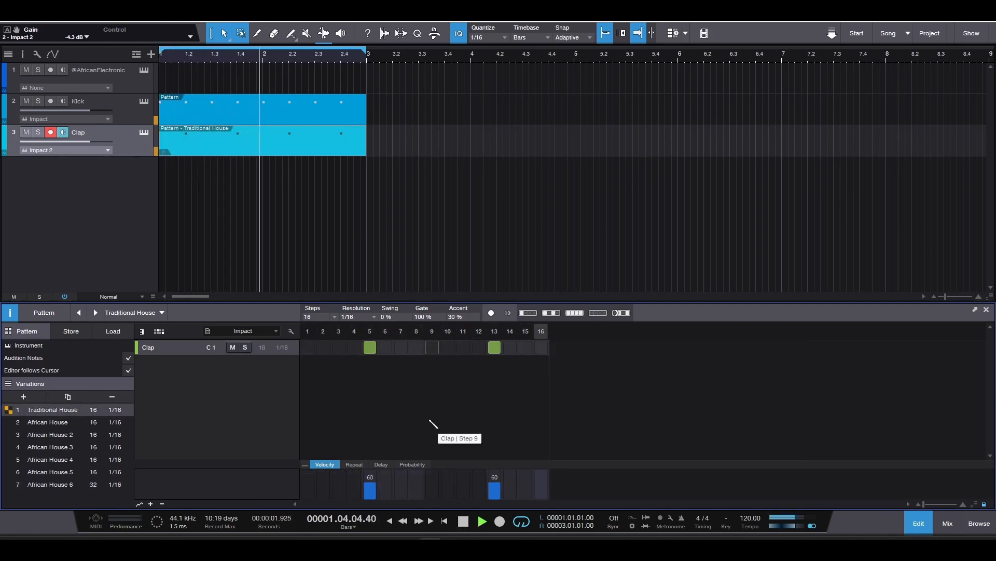
pyautogui.click(73, 422)
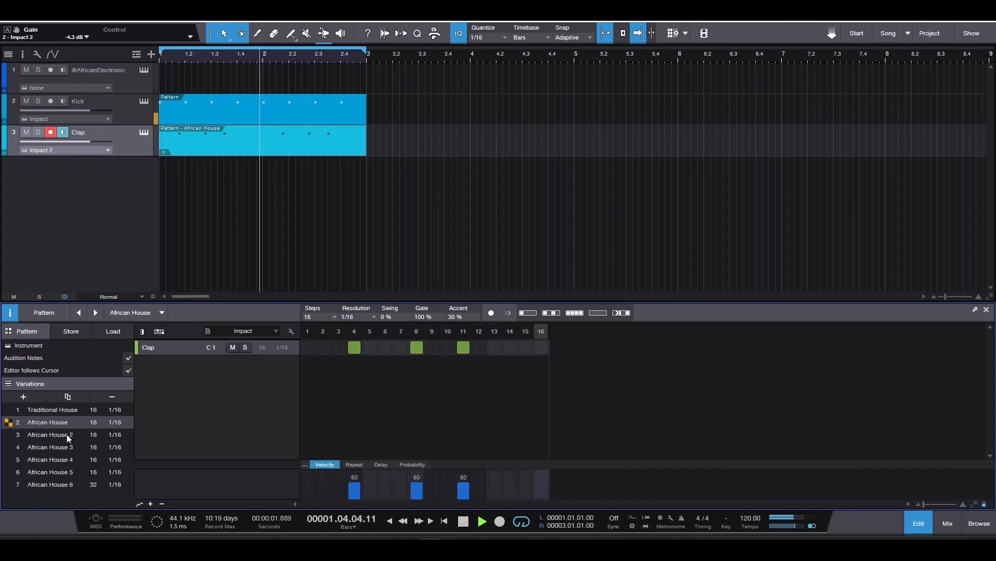
pyautogui.click(66, 434)
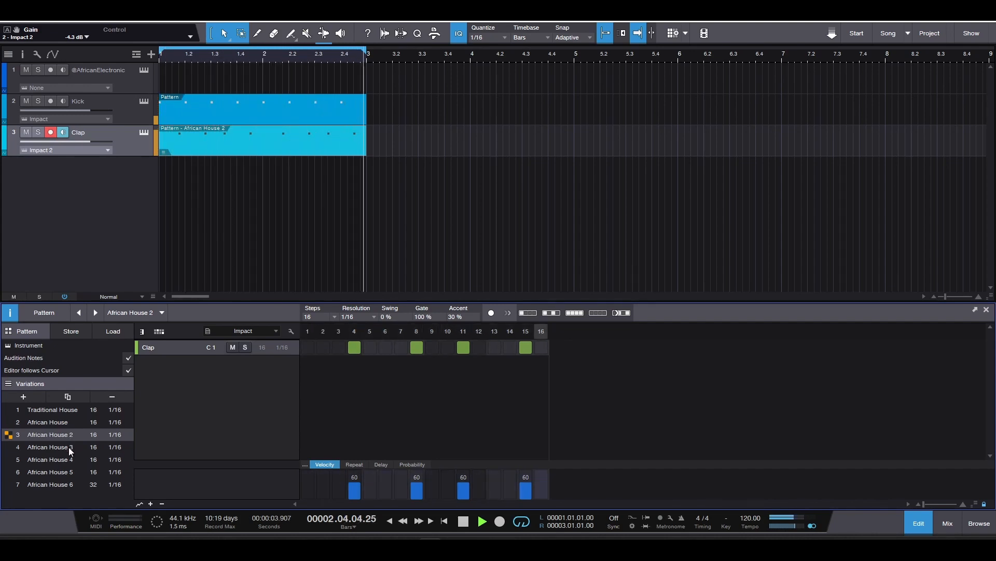
pyautogui.click(71, 448)
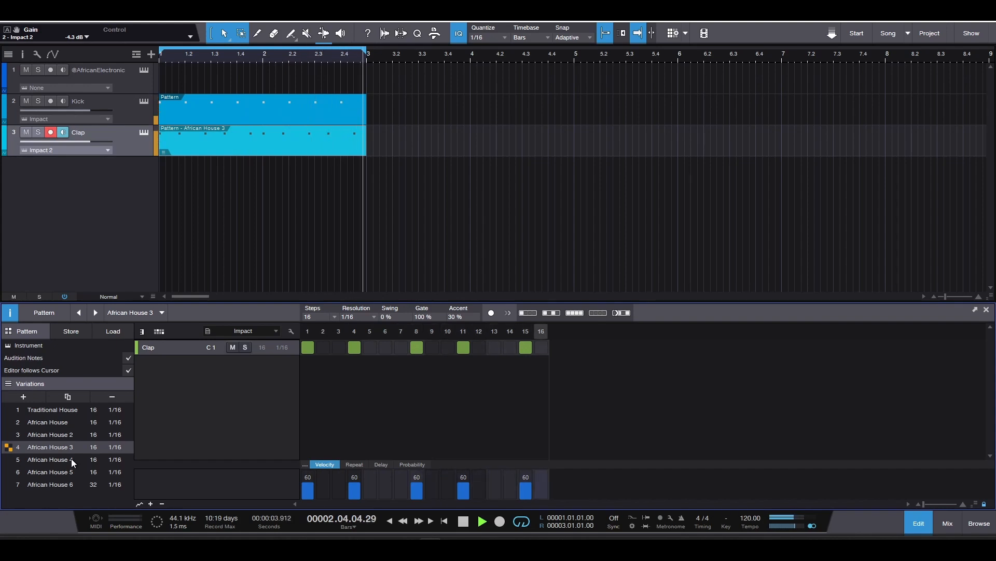
pyautogui.click(71, 459)
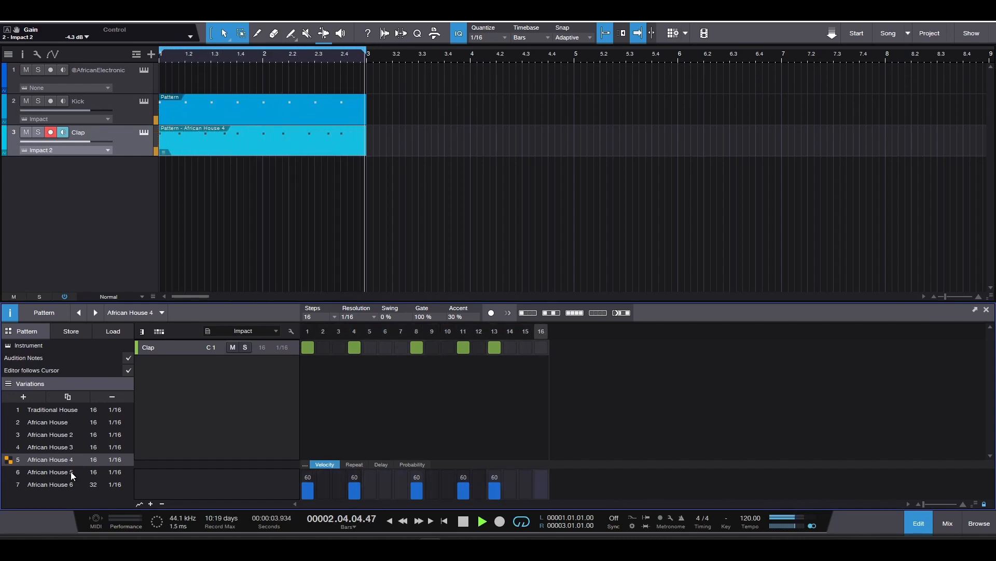
pyautogui.click(71, 471)
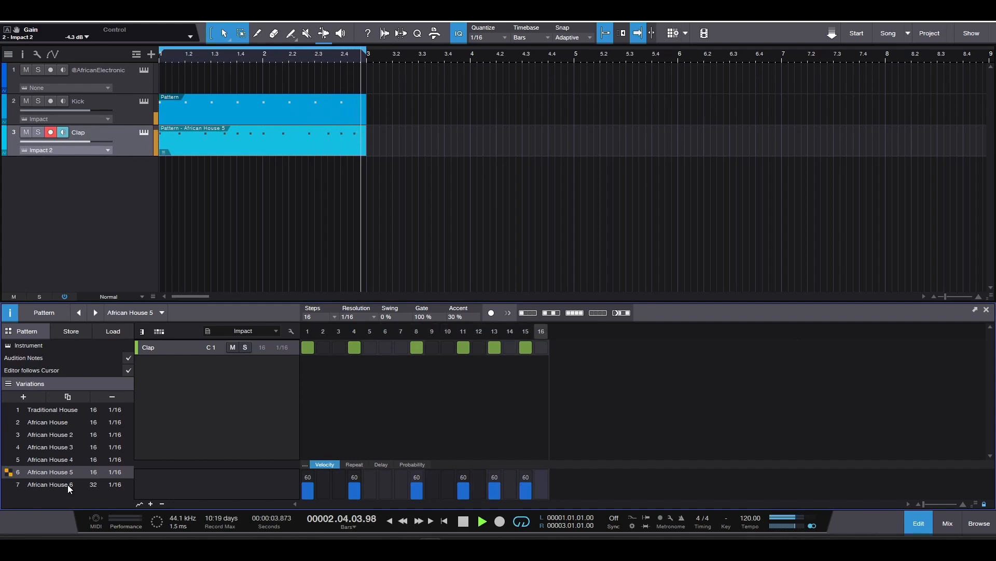
pyautogui.click(68, 484)
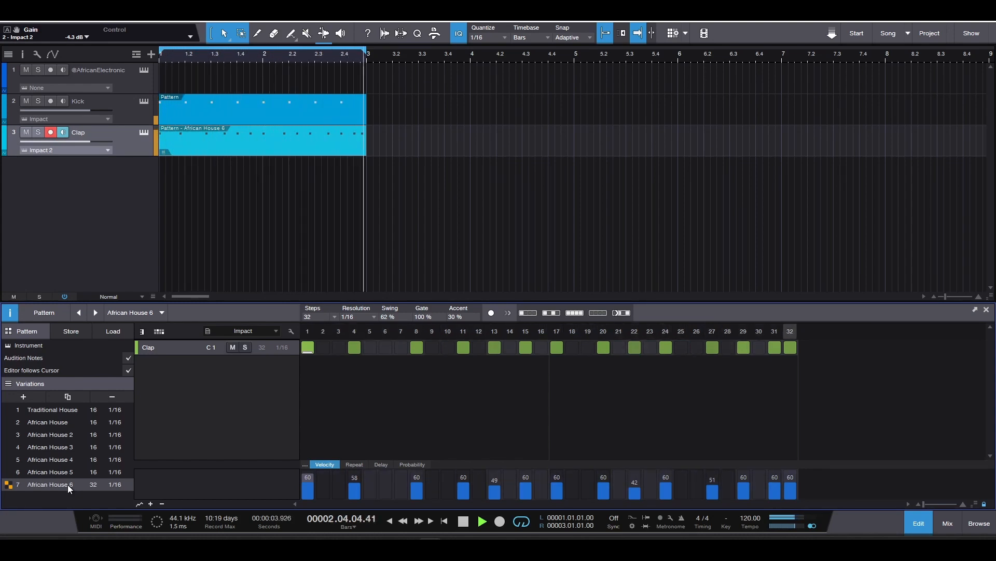
pyautogui.press('space')
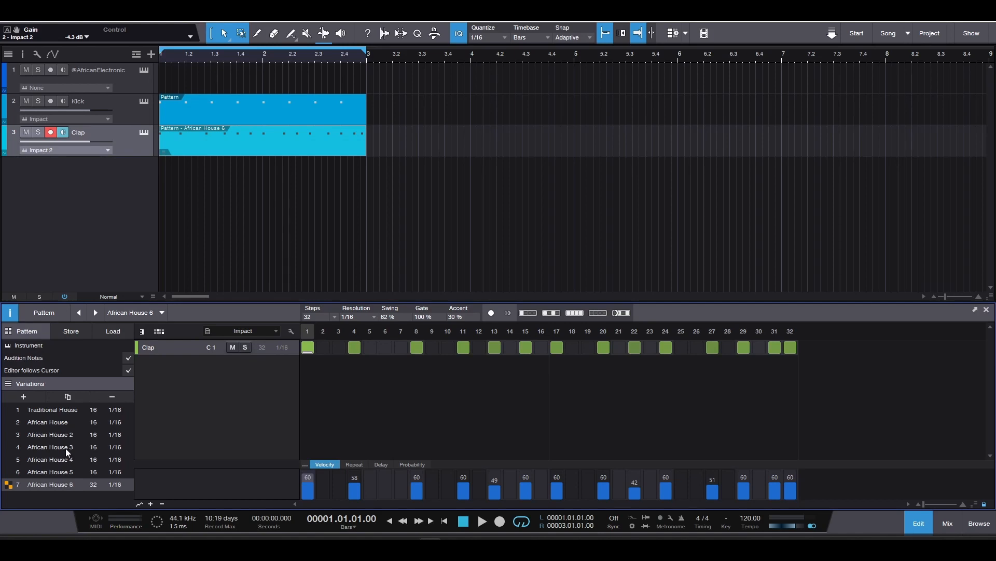
pyautogui.click(59, 424)
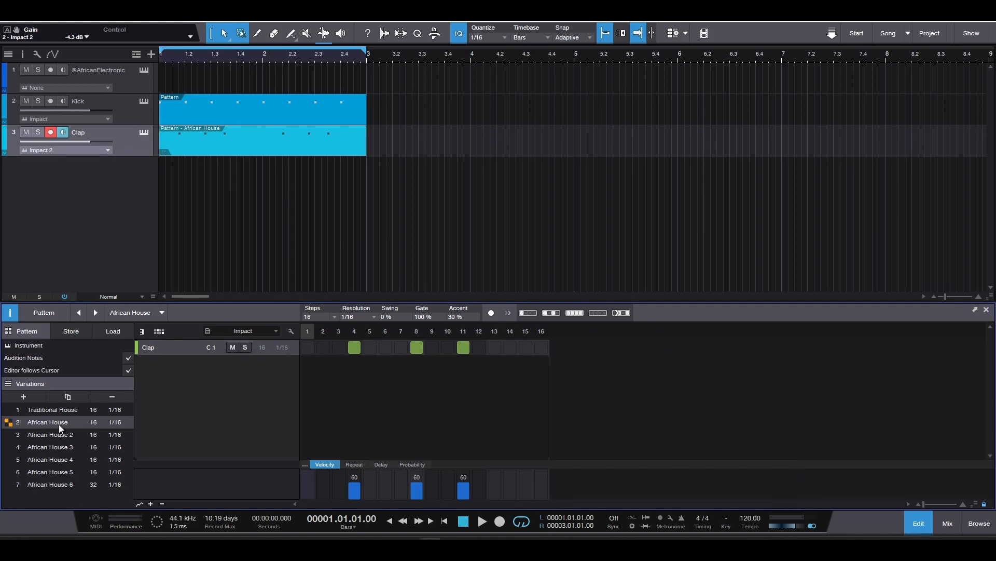
pyautogui.click(64, 448)
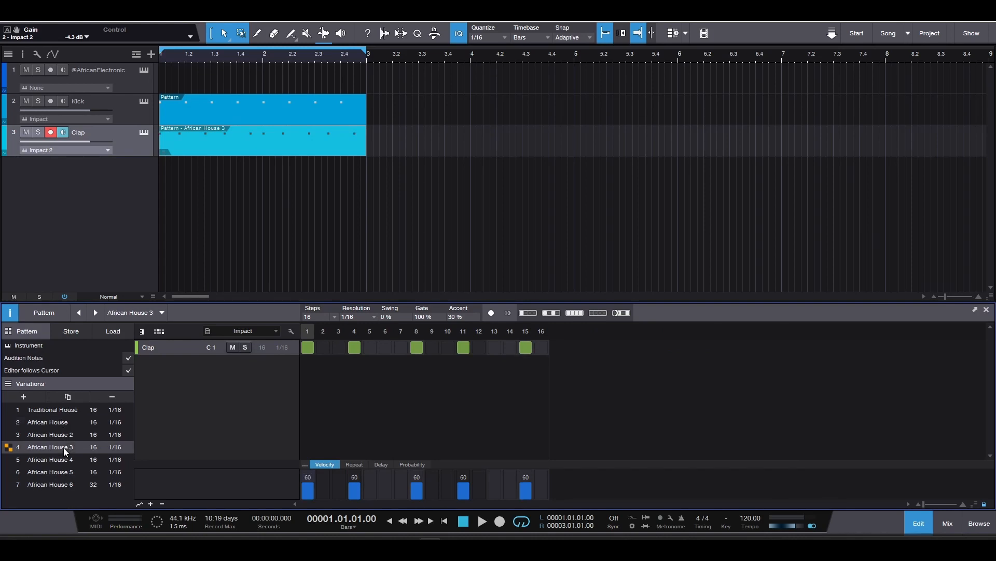